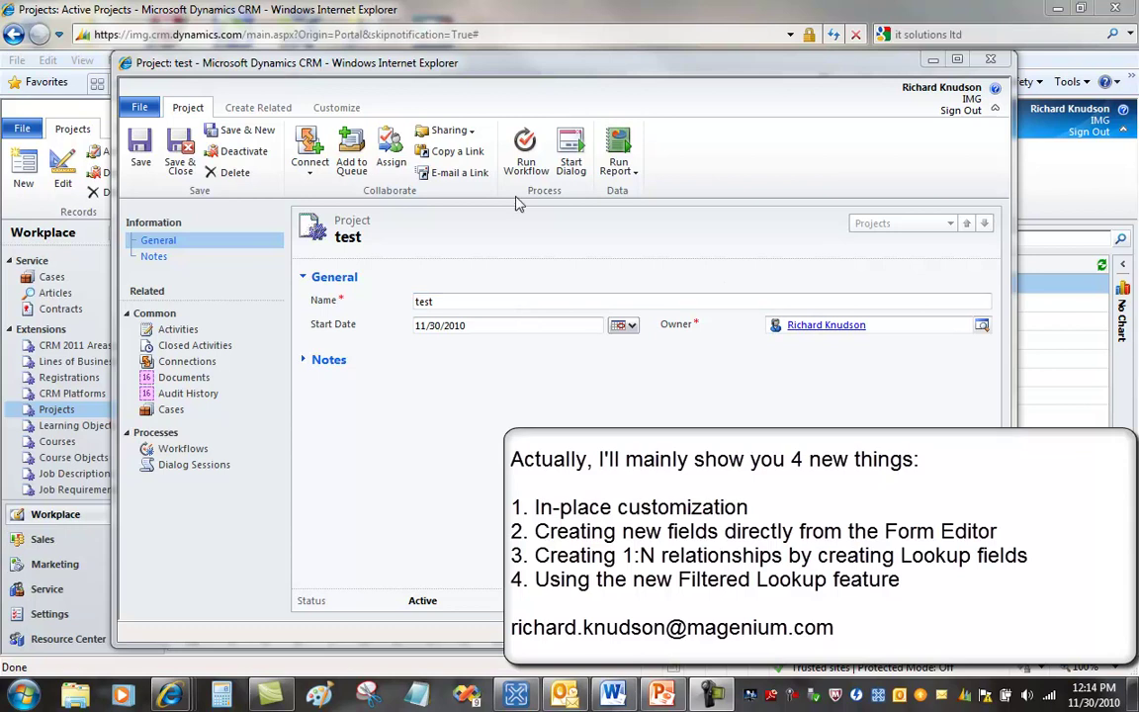
Step: Open the Project form in the form editor from the test project record and reposition its window
click(505, 74)
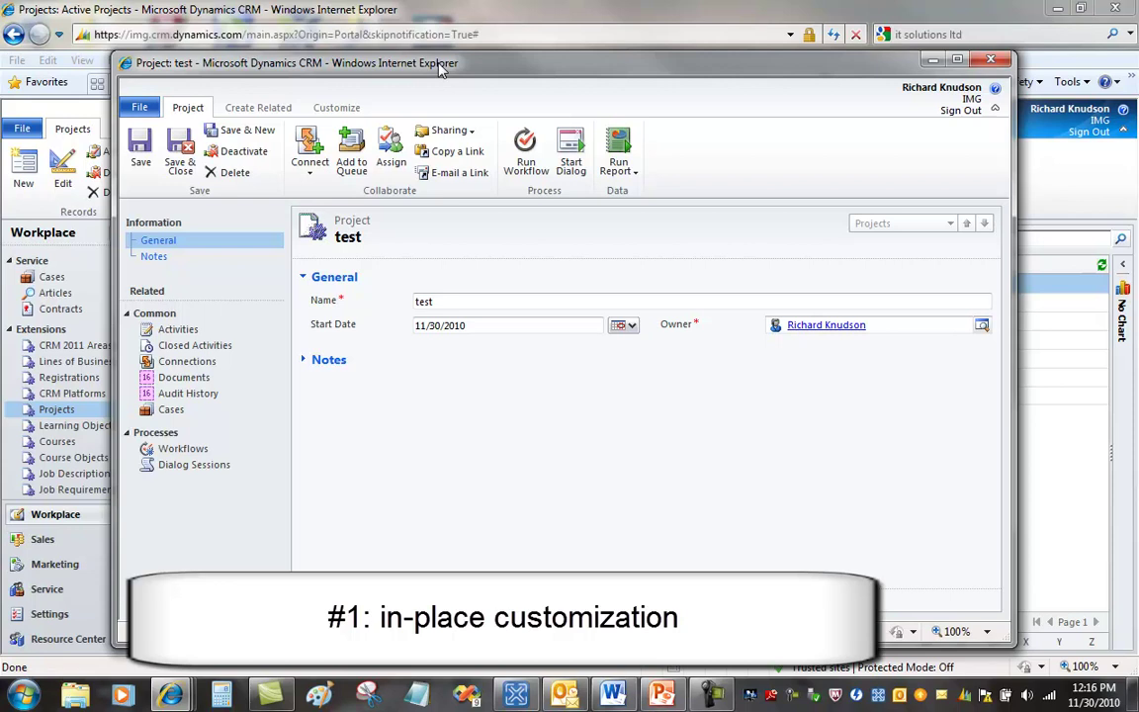
click(337, 107)
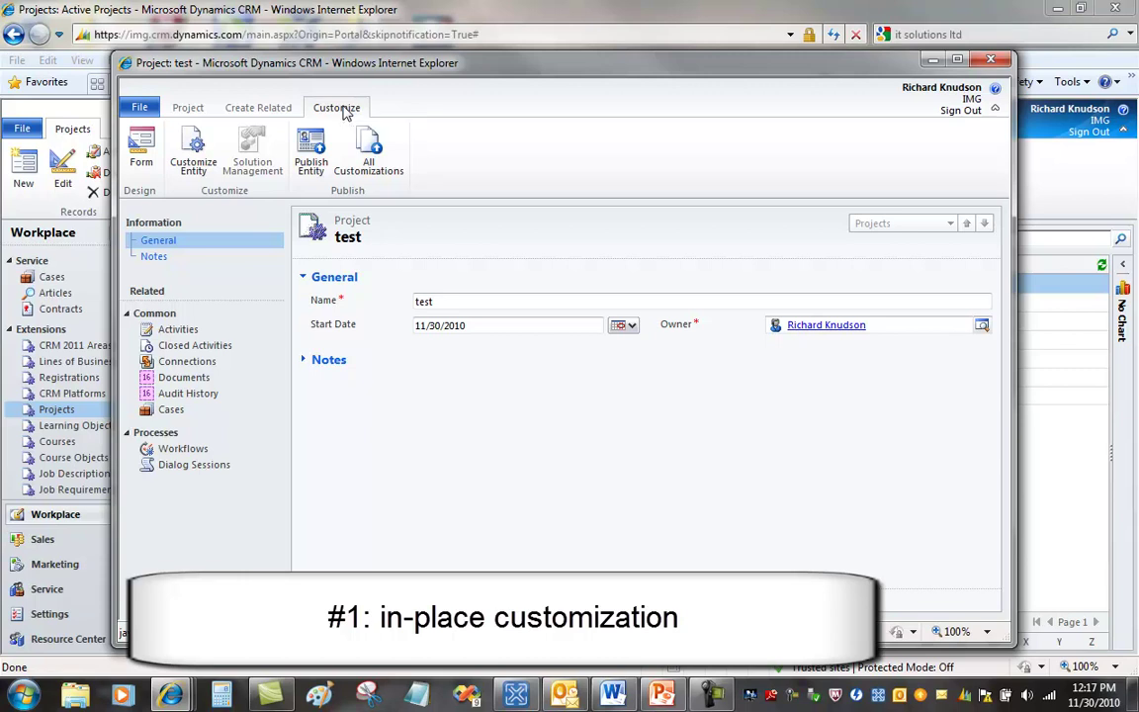
click(141, 145)
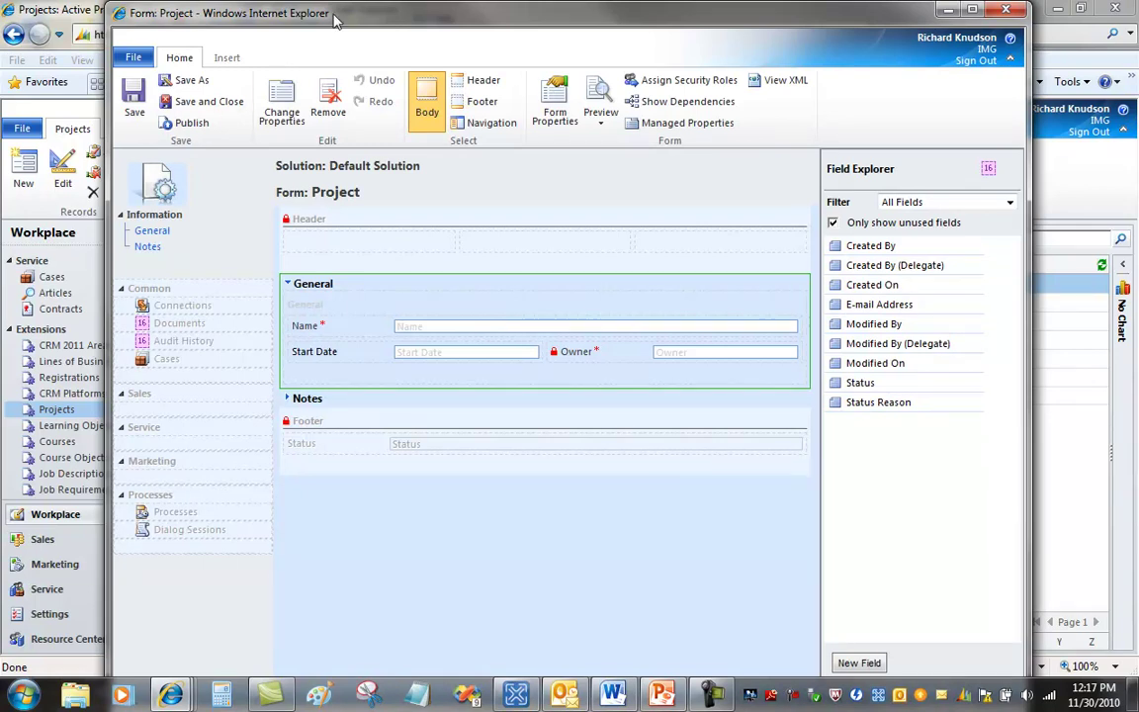
drag(336, 8, 337, 43)
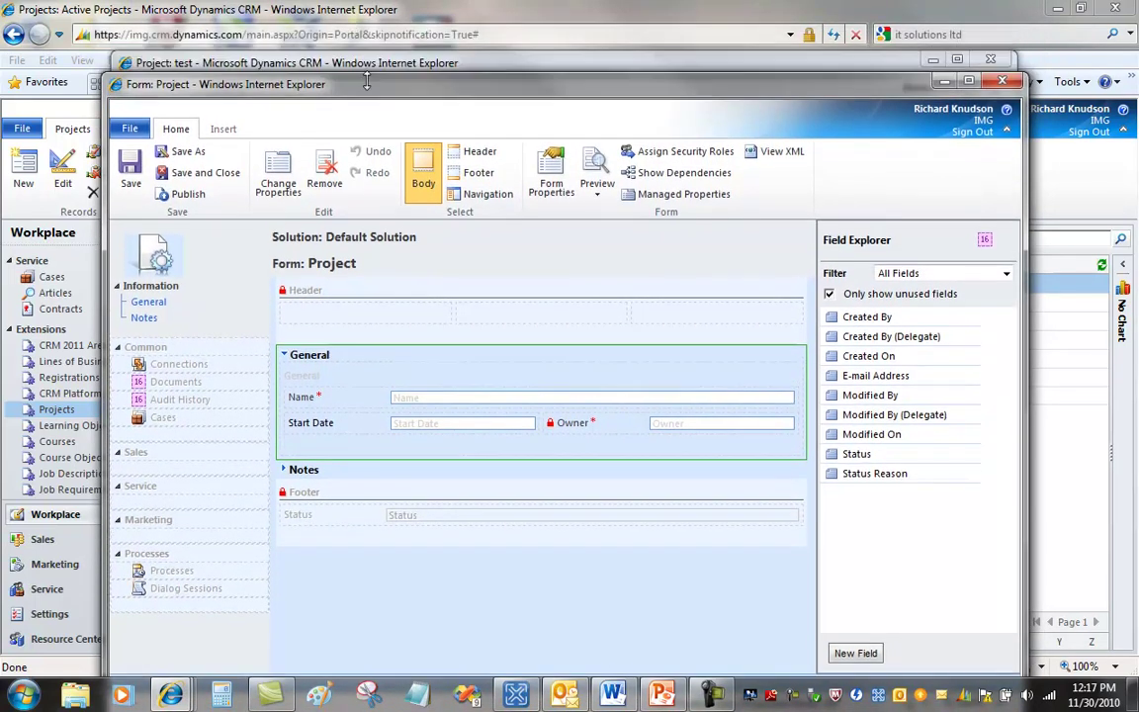
drag(348, 59, 385, 61)
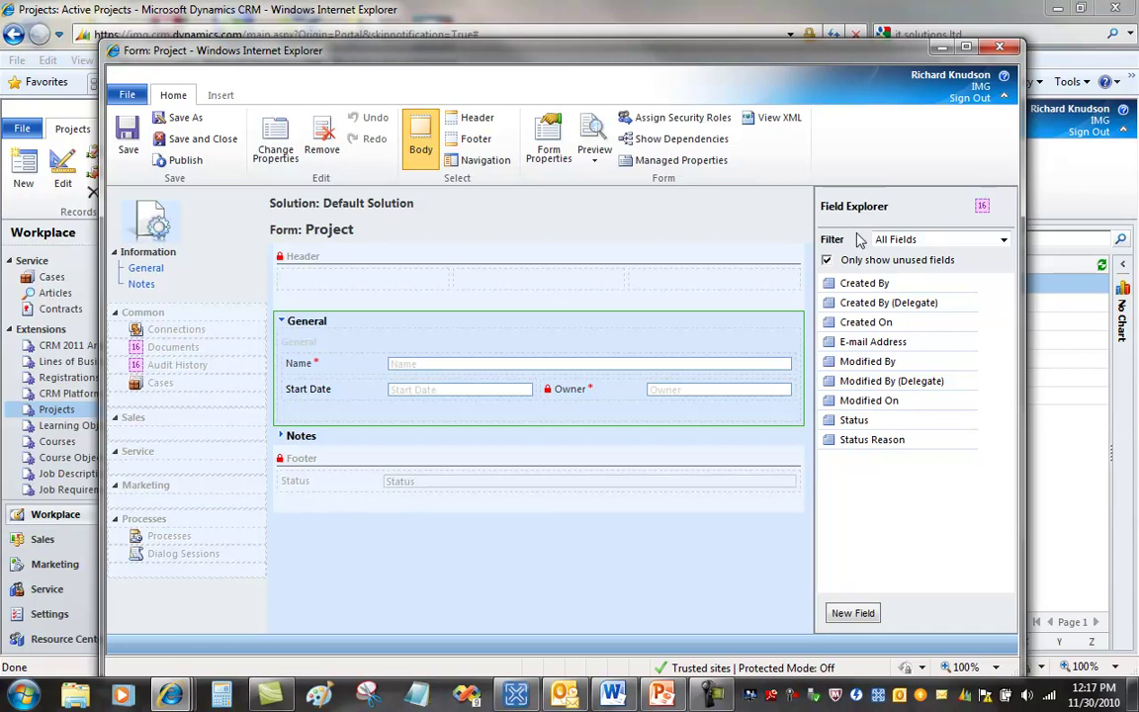
Step: Start a new field for the Project entity and set its type to Lookup
mouse_move(895, 444)
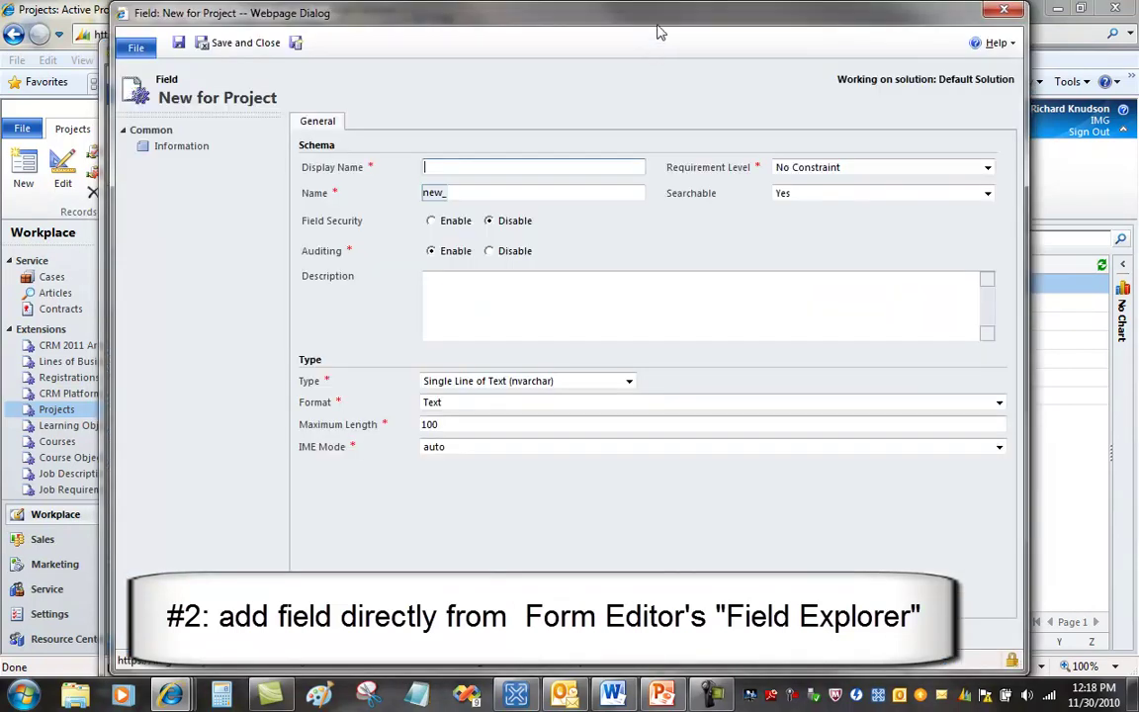
drag(661, 32, 626, 51)
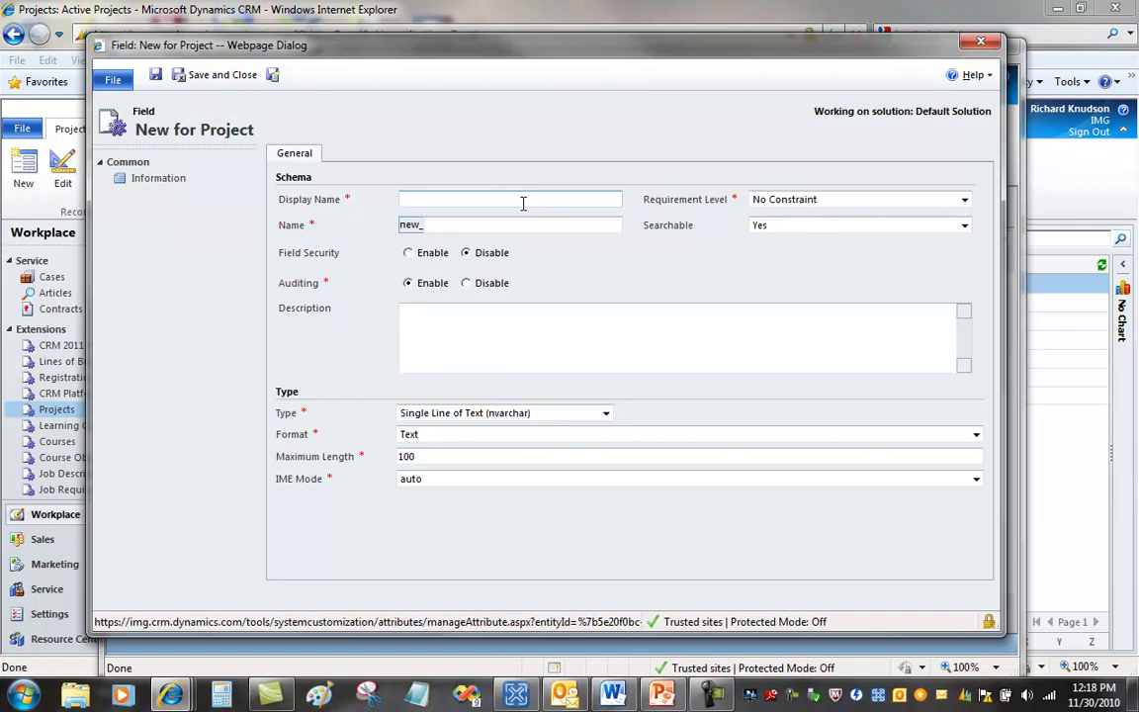
click(605, 413)
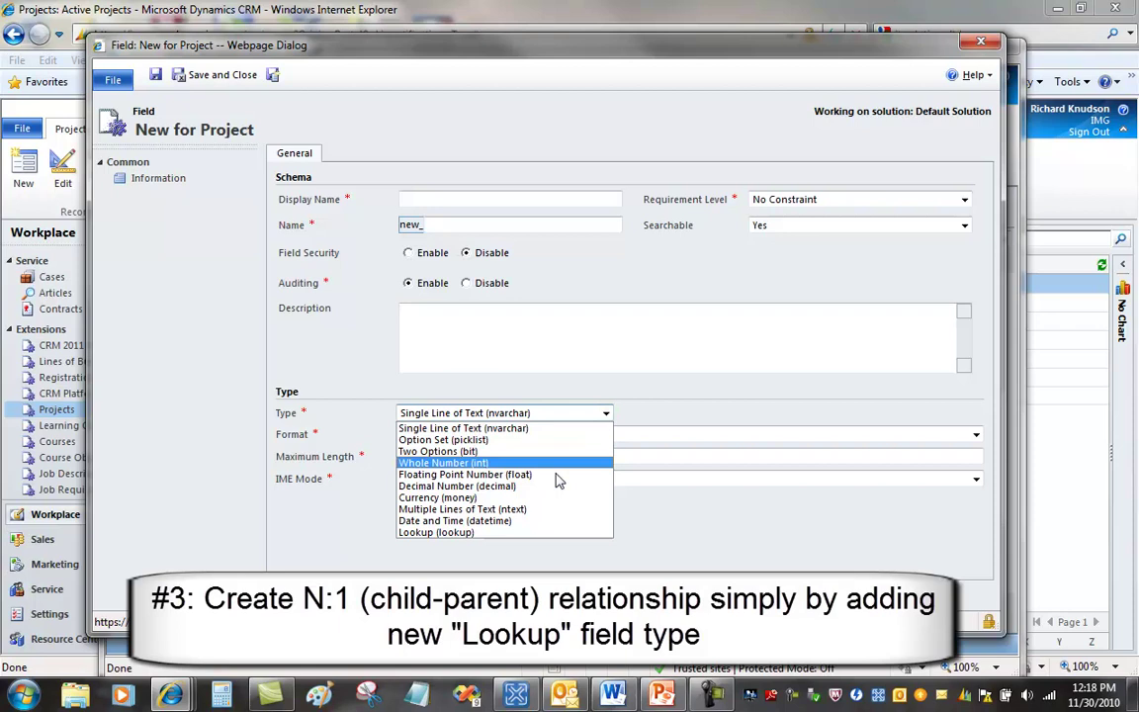
click(495, 533)
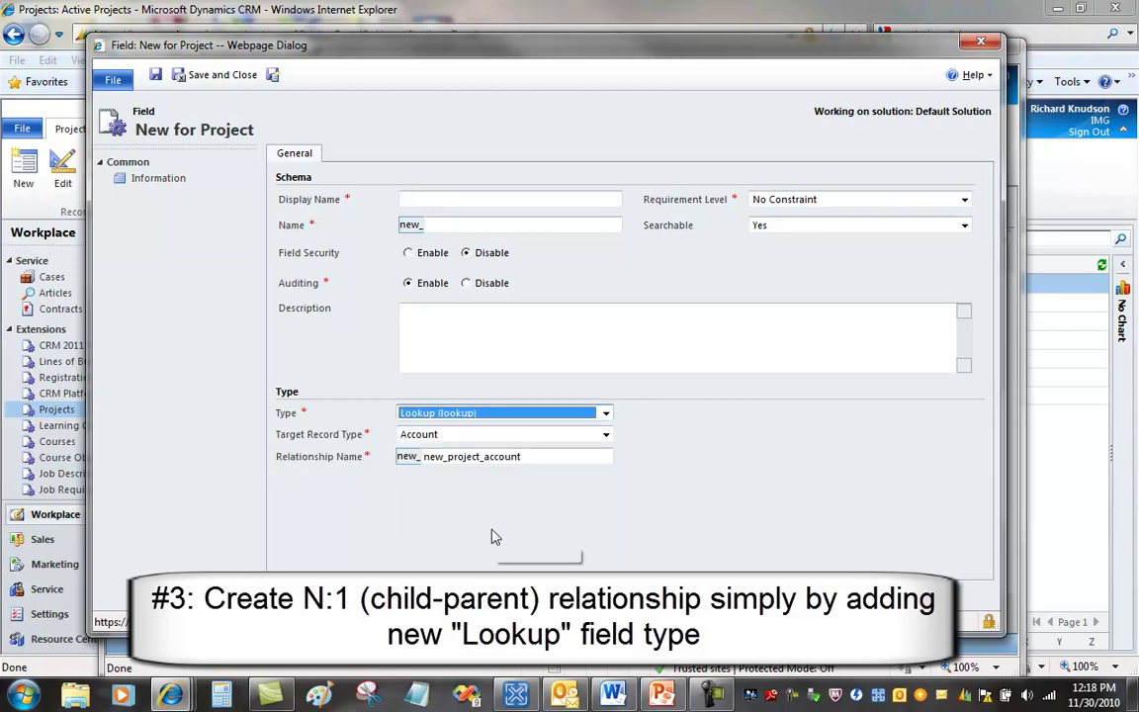
Step: Shorten the new field's relationship name to new_project_account by removing the duplicated prefix
click(463, 456)
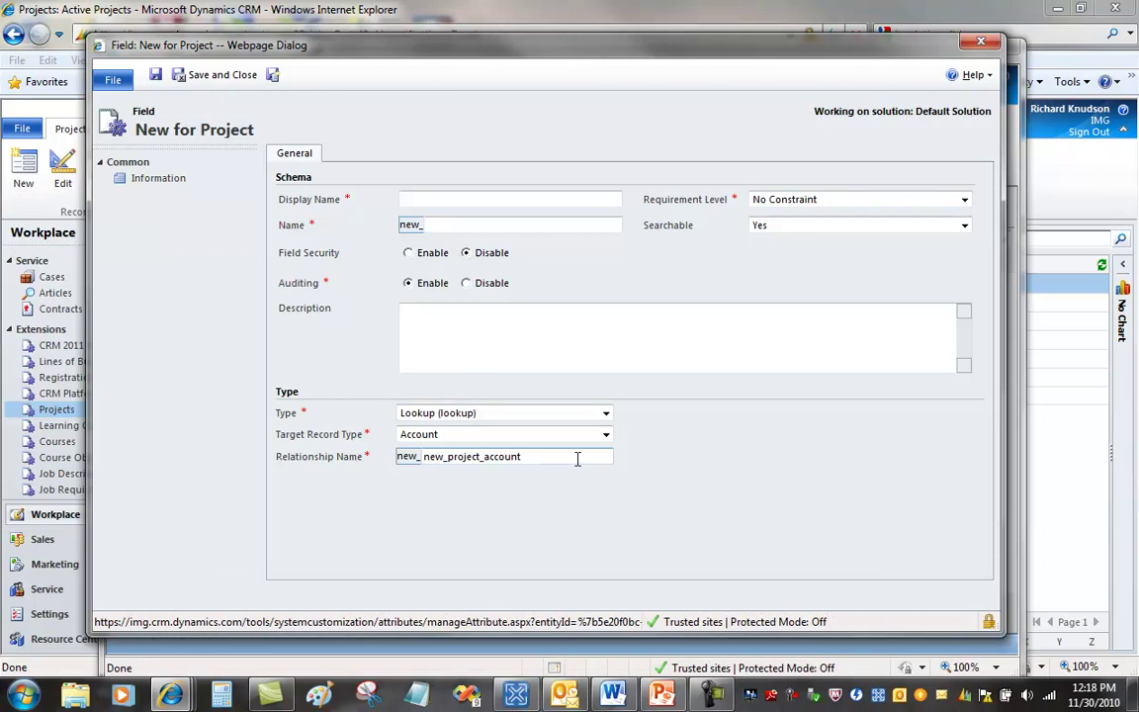
key(BackSpace)
key(BackSpace)
key(BackSpace)
key(BackSpace)
Step: Give the lookup field the display name Account, then save and close the field definition
click(473, 197)
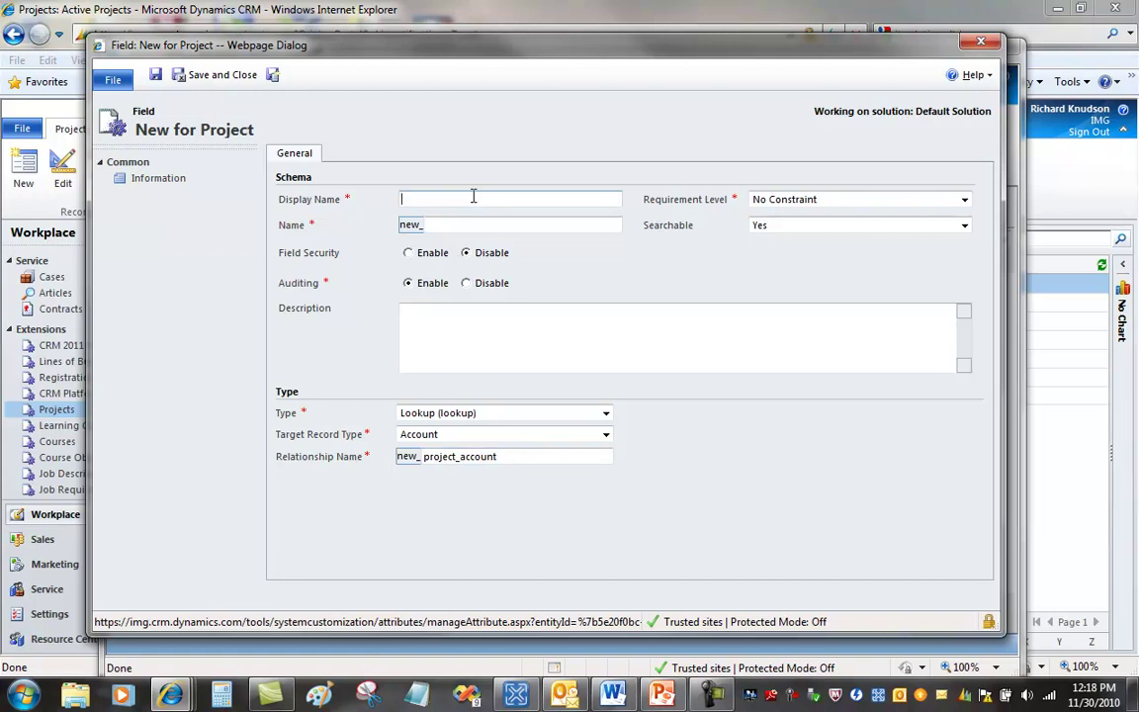
text(Account)
key(Tab)
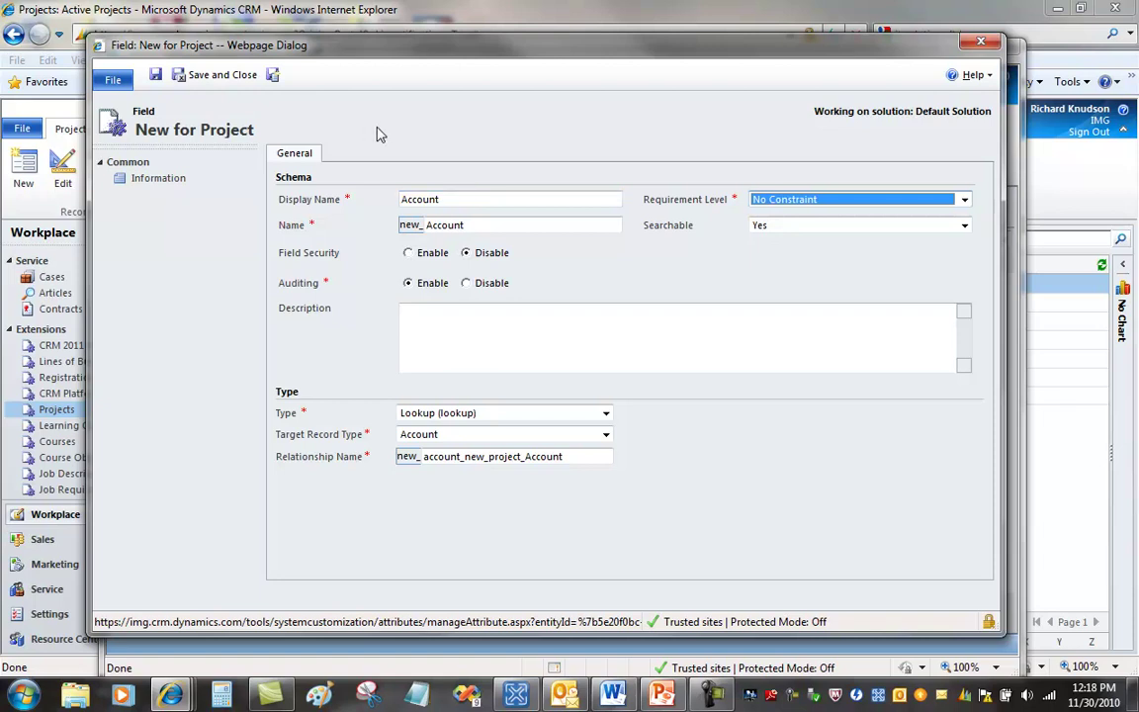
click(224, 75)
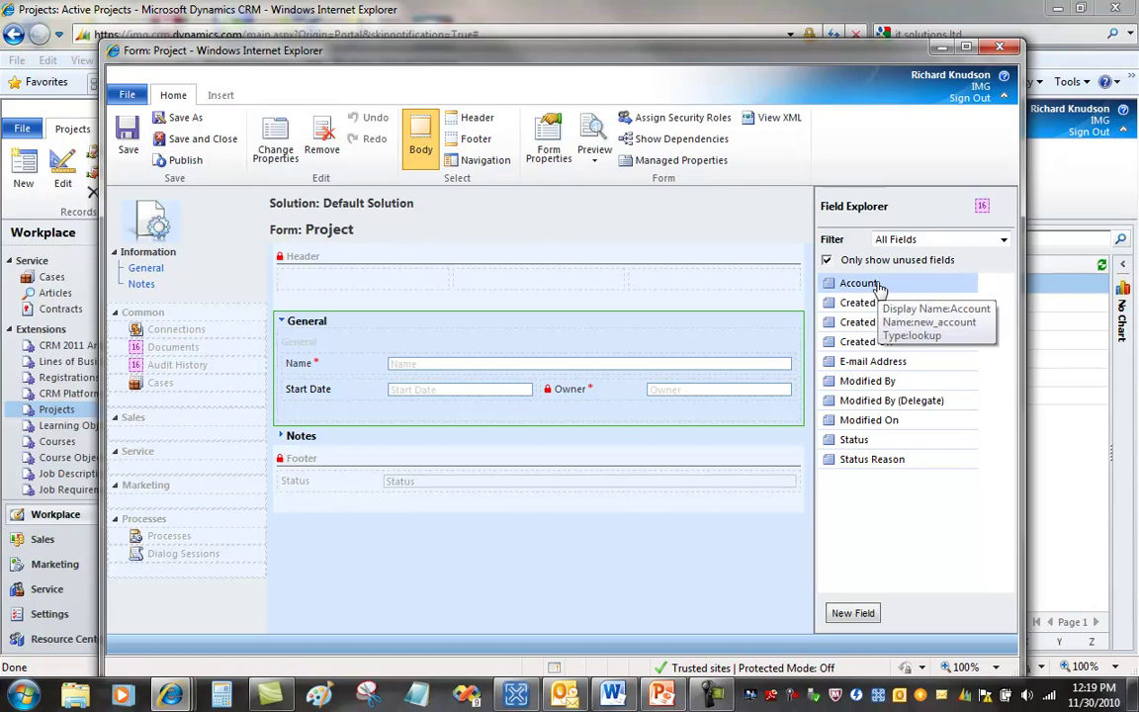
Step: Place the Account field above Start Date in the form's General section and save the form
drag(878, 287, 476, 392)
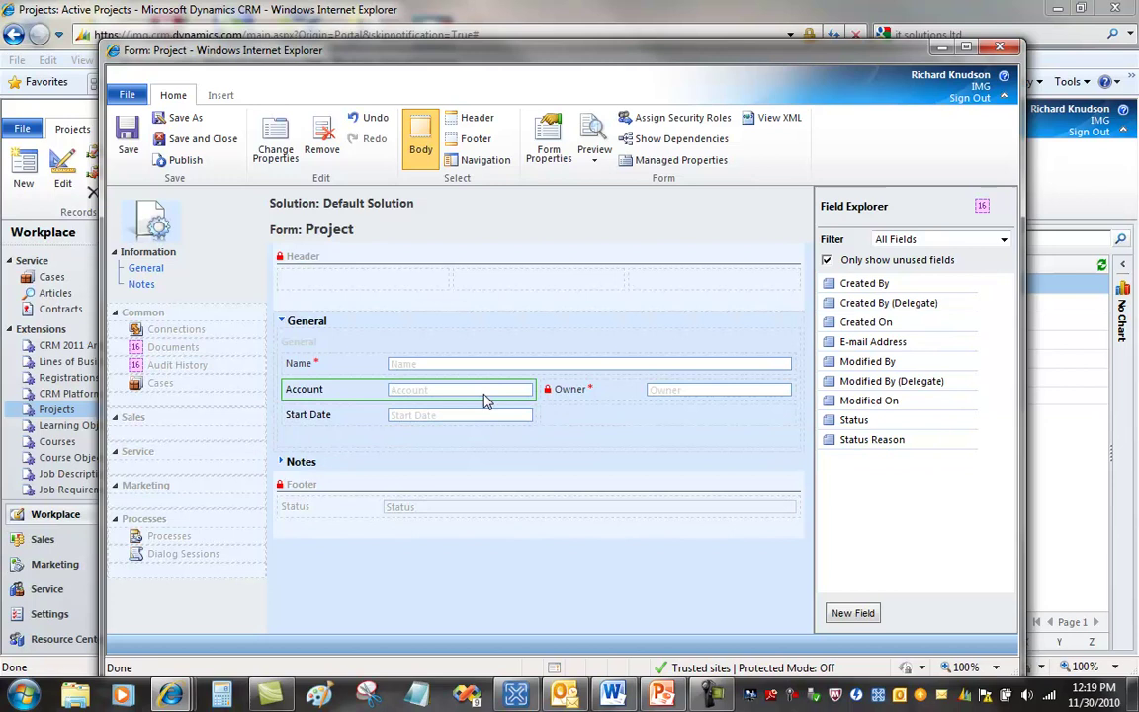
click(129, 140)
Step: Preview the update form, try the Account field's record lookup, and close the preview
click(596, 158)
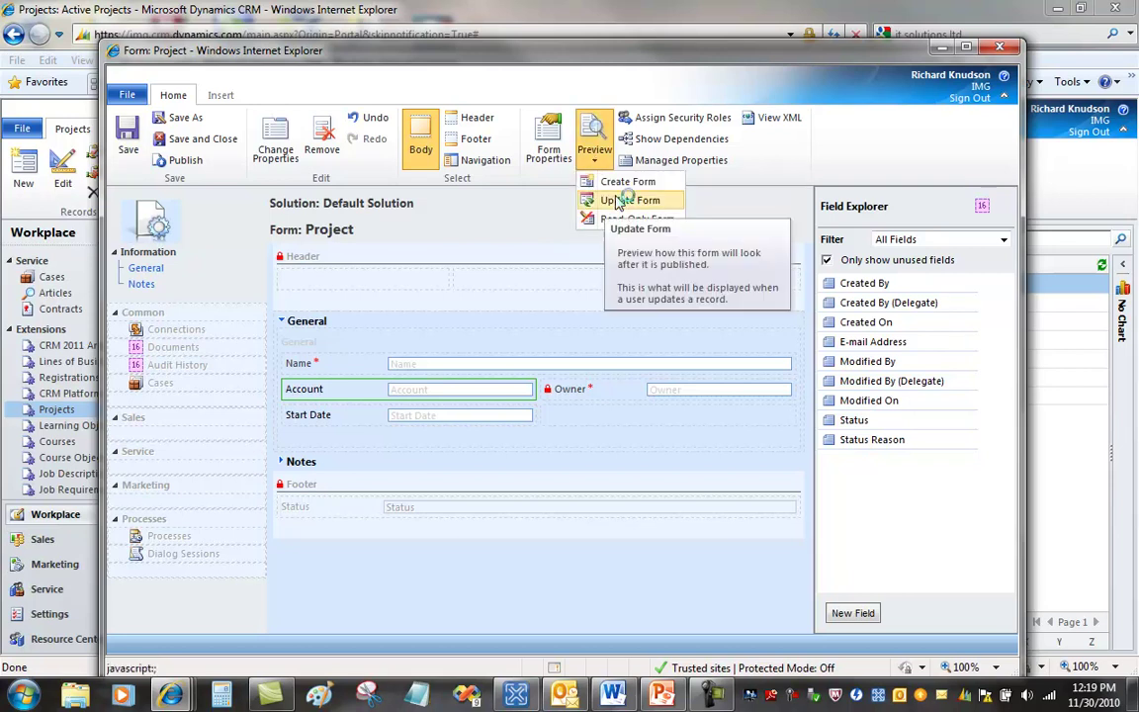
click(617, 201)
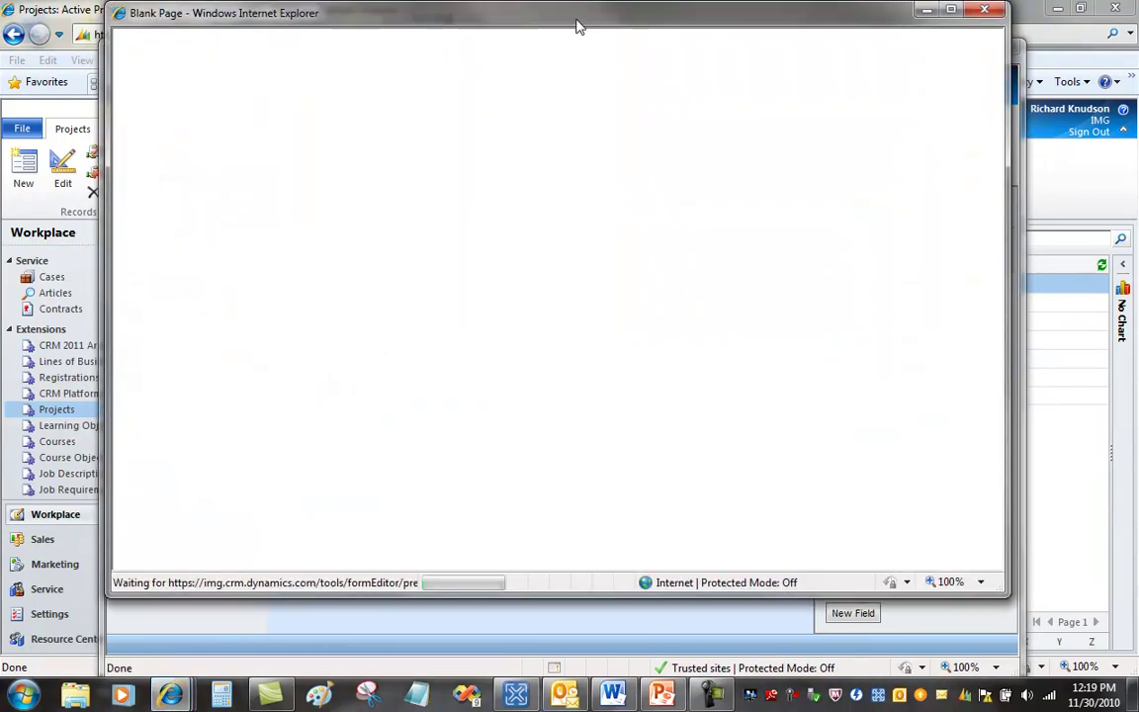
drag(579, 25, 579, 63)
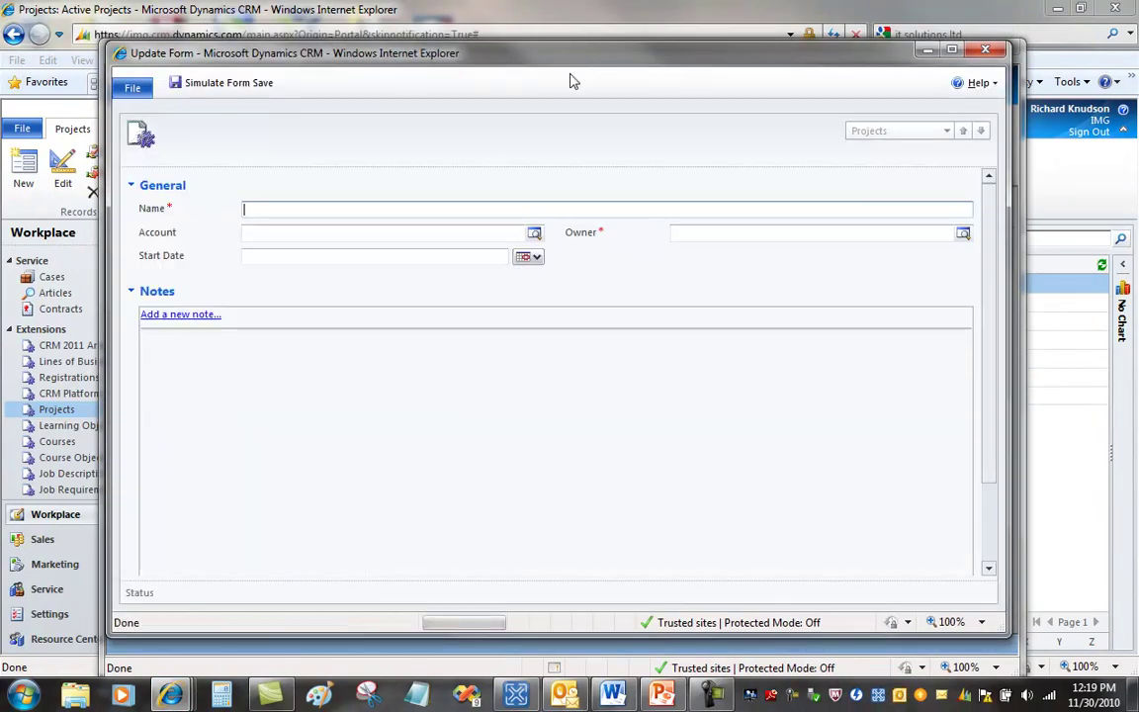
click(446, 234)
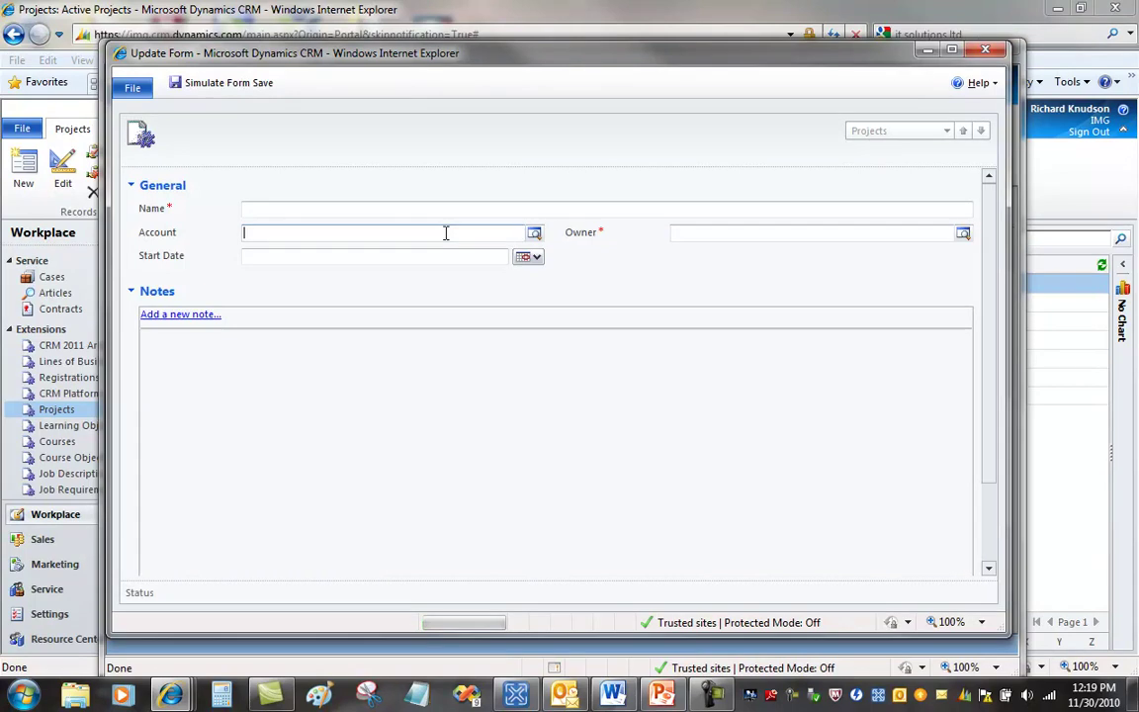
click(535, 233)
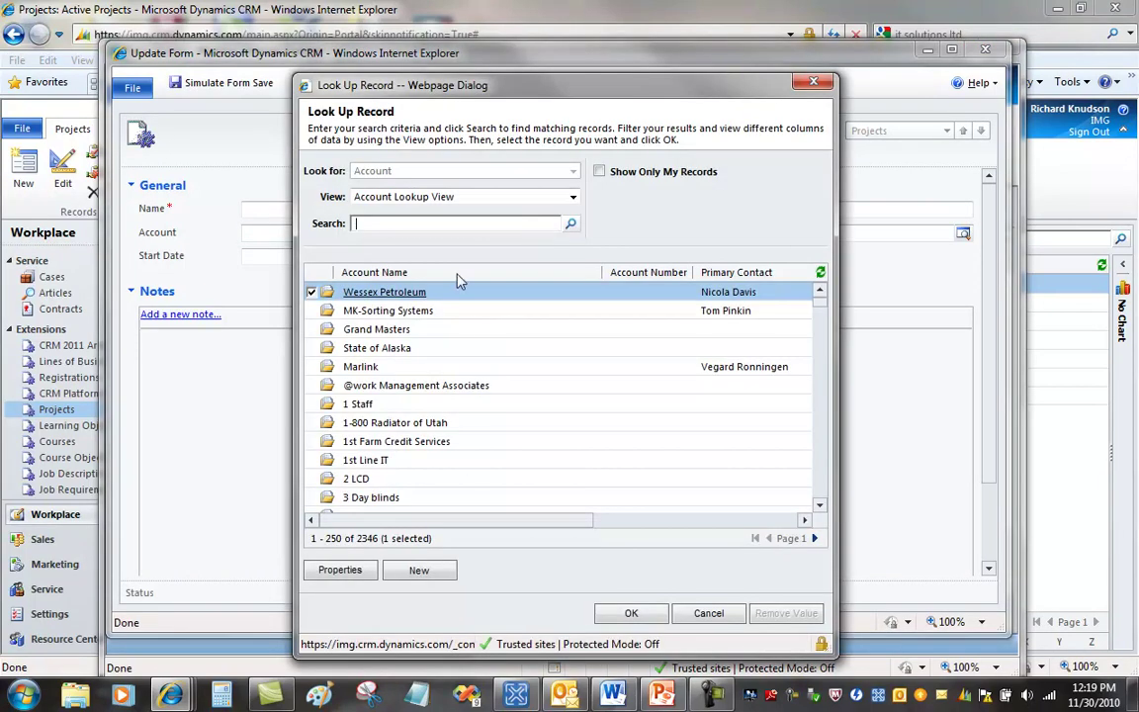
click(720, 613)
click(985, 51)
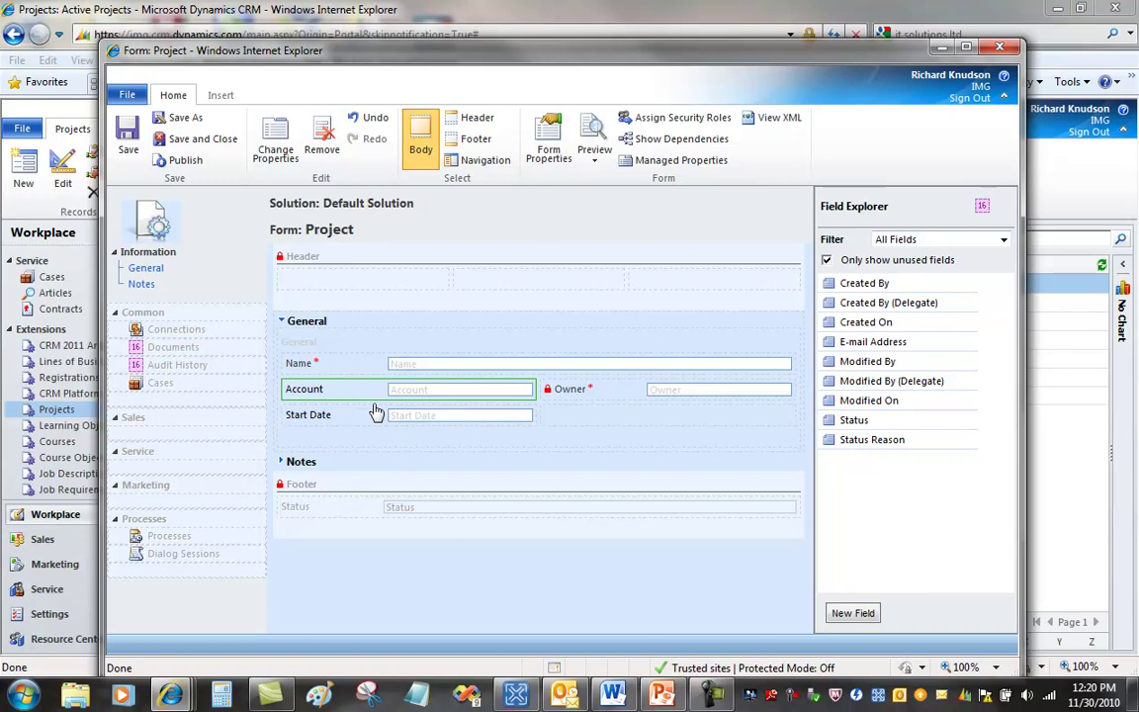
Step: Create a lookup field named Project Contact targeting Contact records, and place it between Account and Start Date in the General section
click(607, 414)
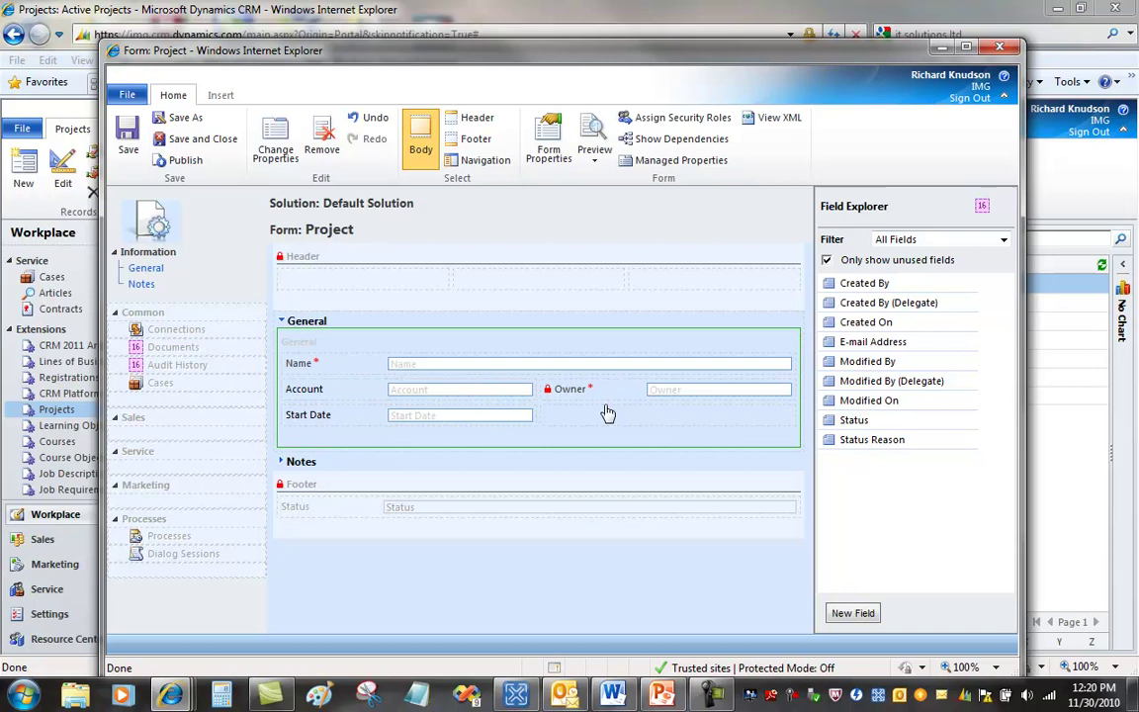
click(853, 614)
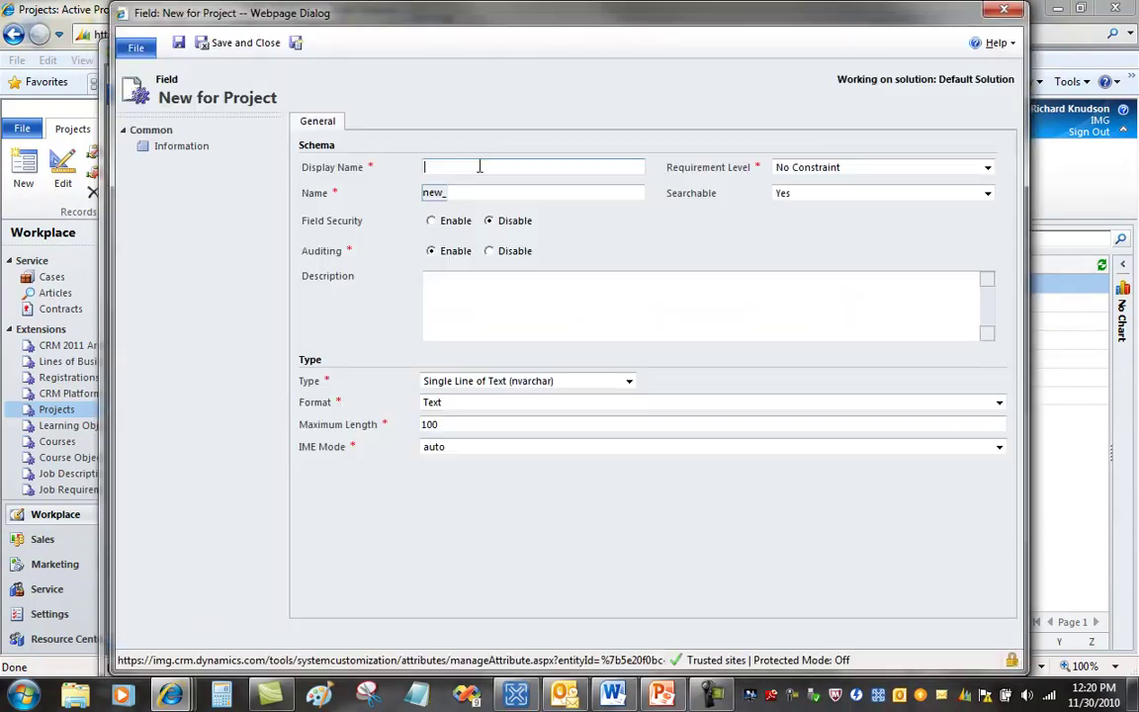
text(Project Contact)
click(629, 381)
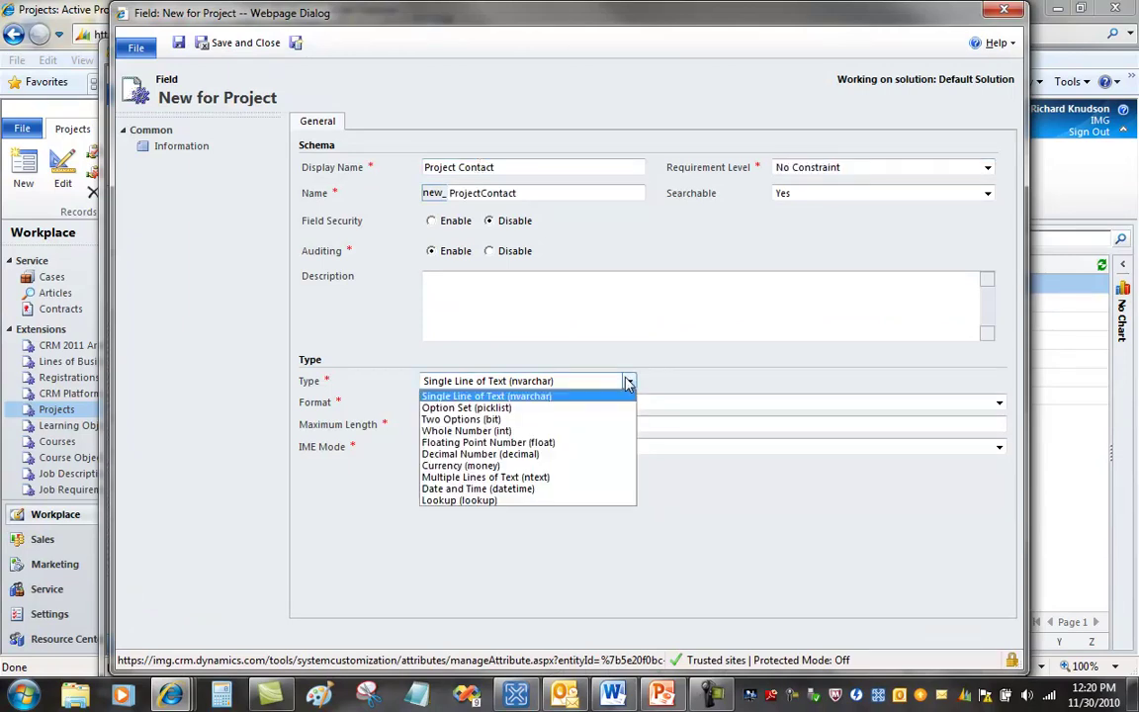
click(544, 500)
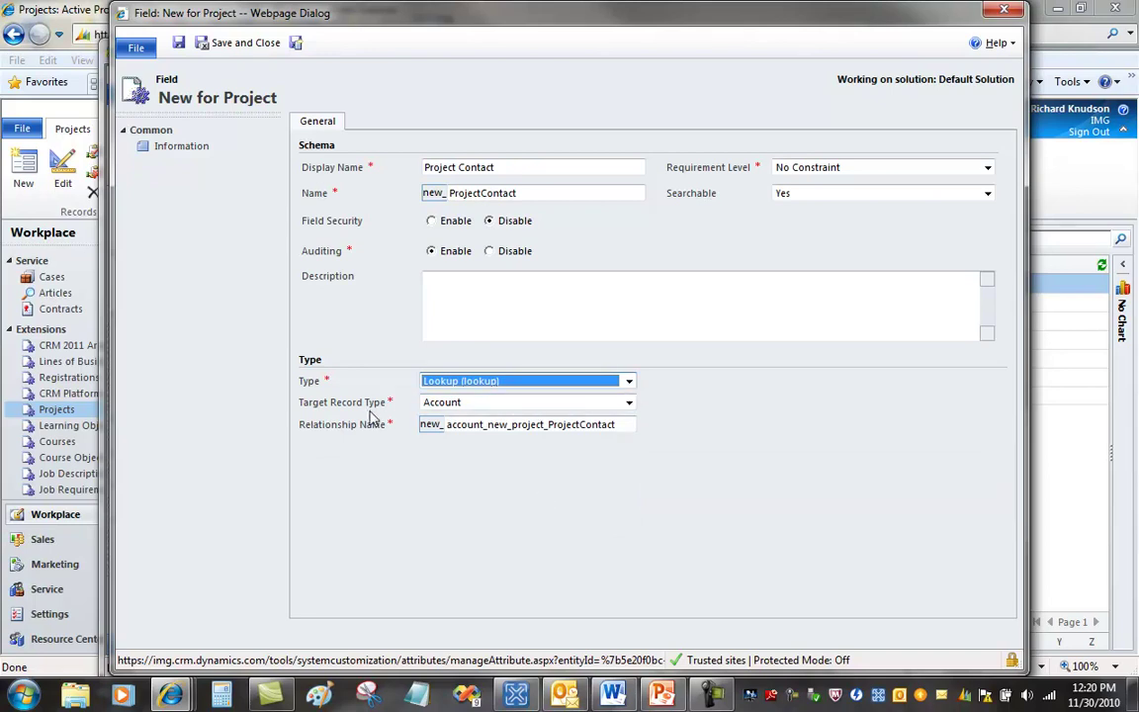
click(628, 401)
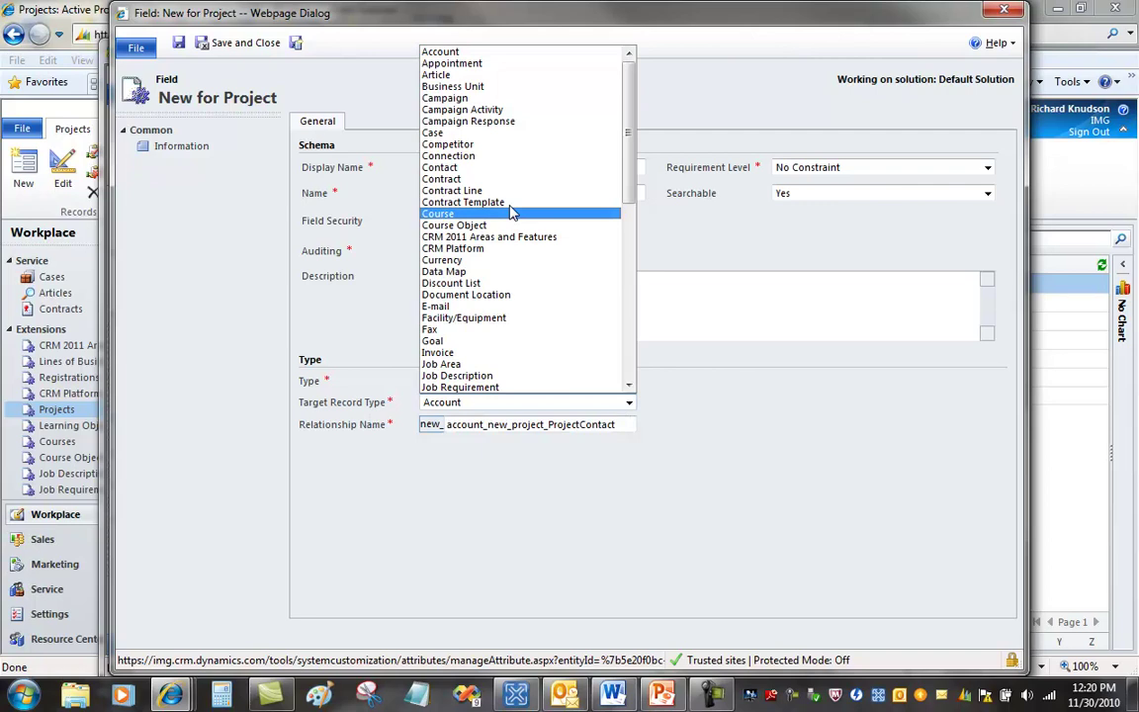
click(460, 168)
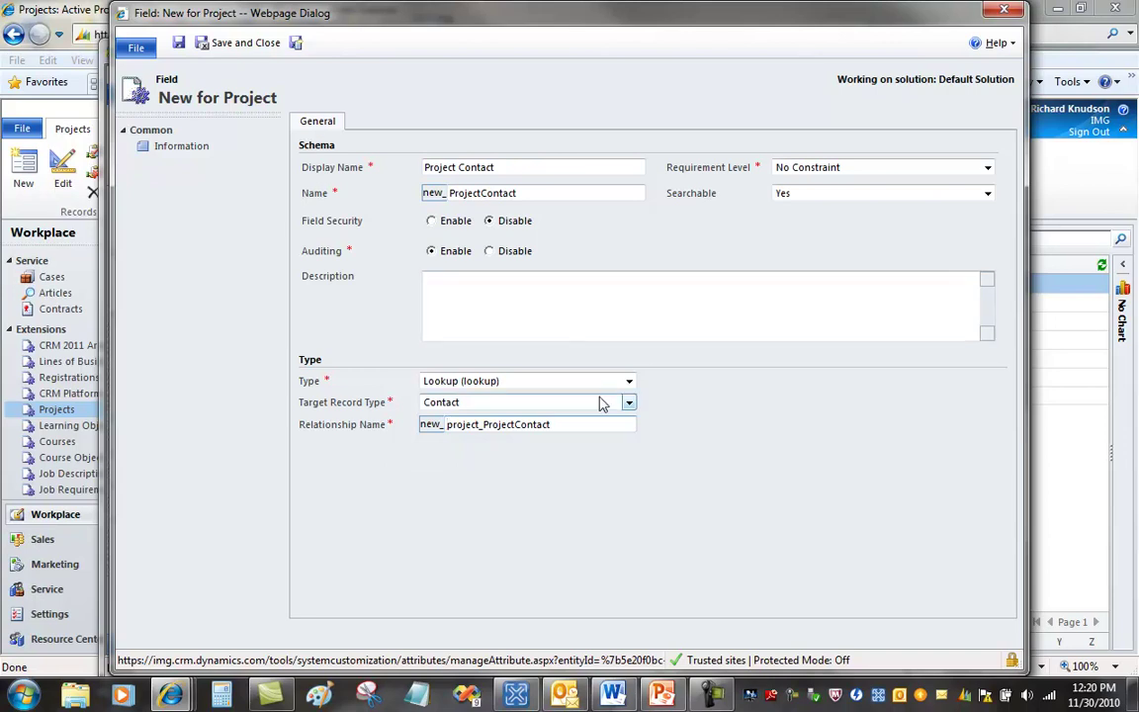
click(198, 145)
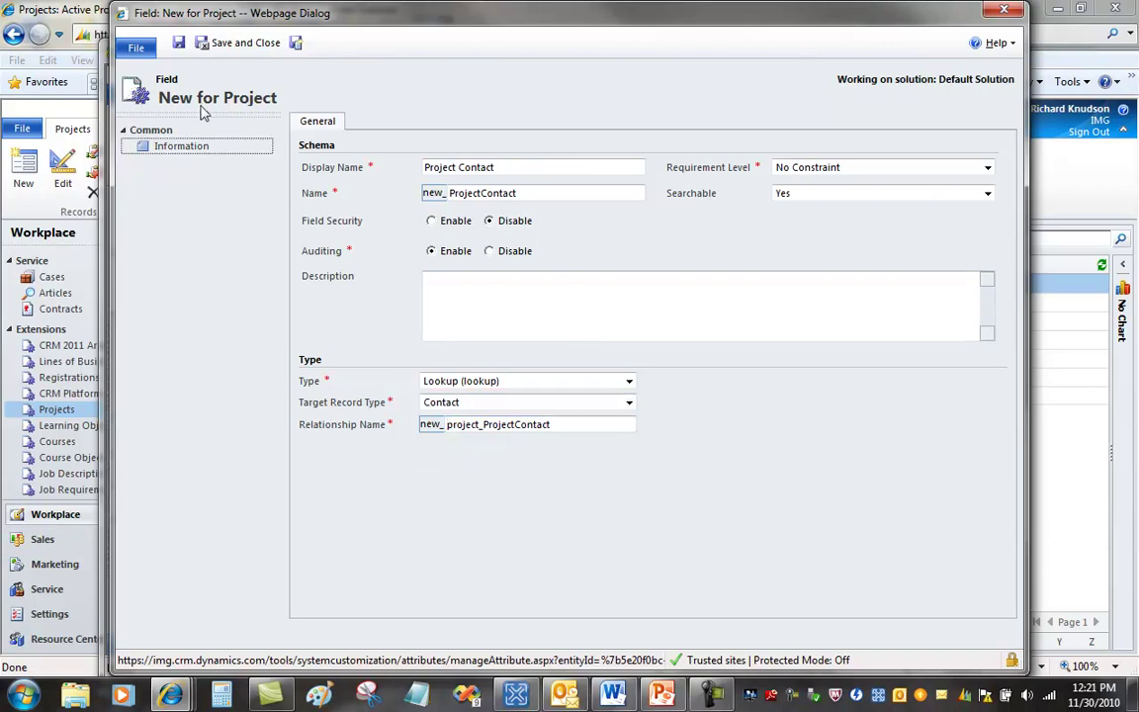
click(245, 43)
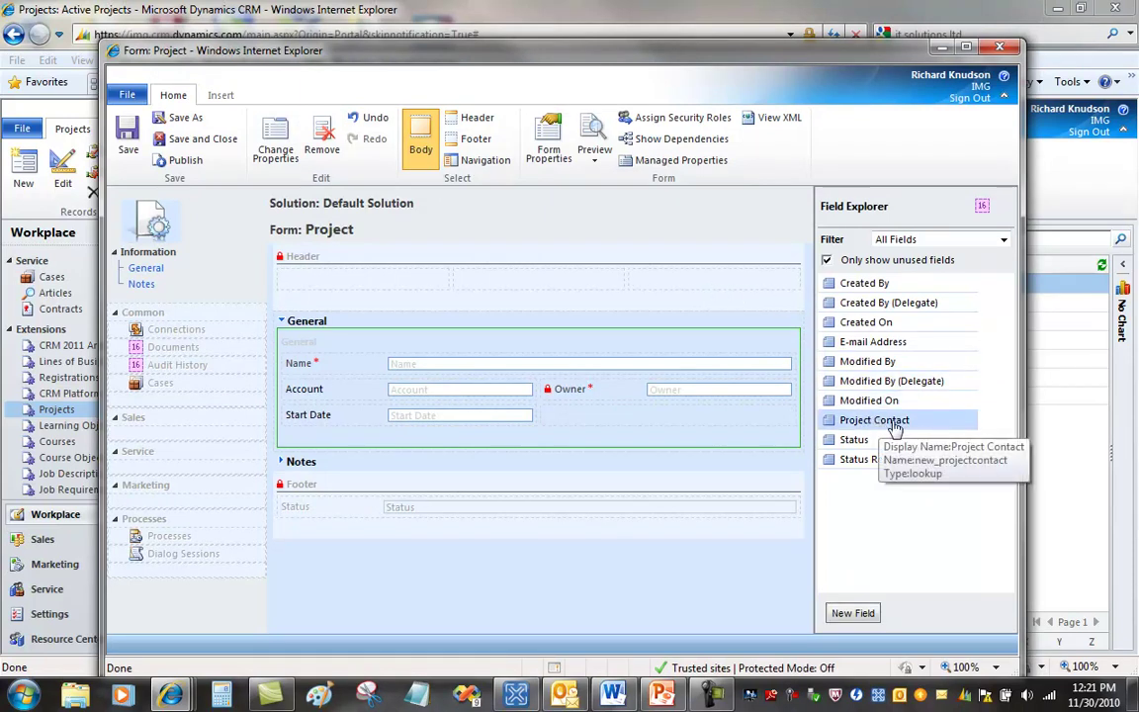
drag(896, 426, 343, 454)
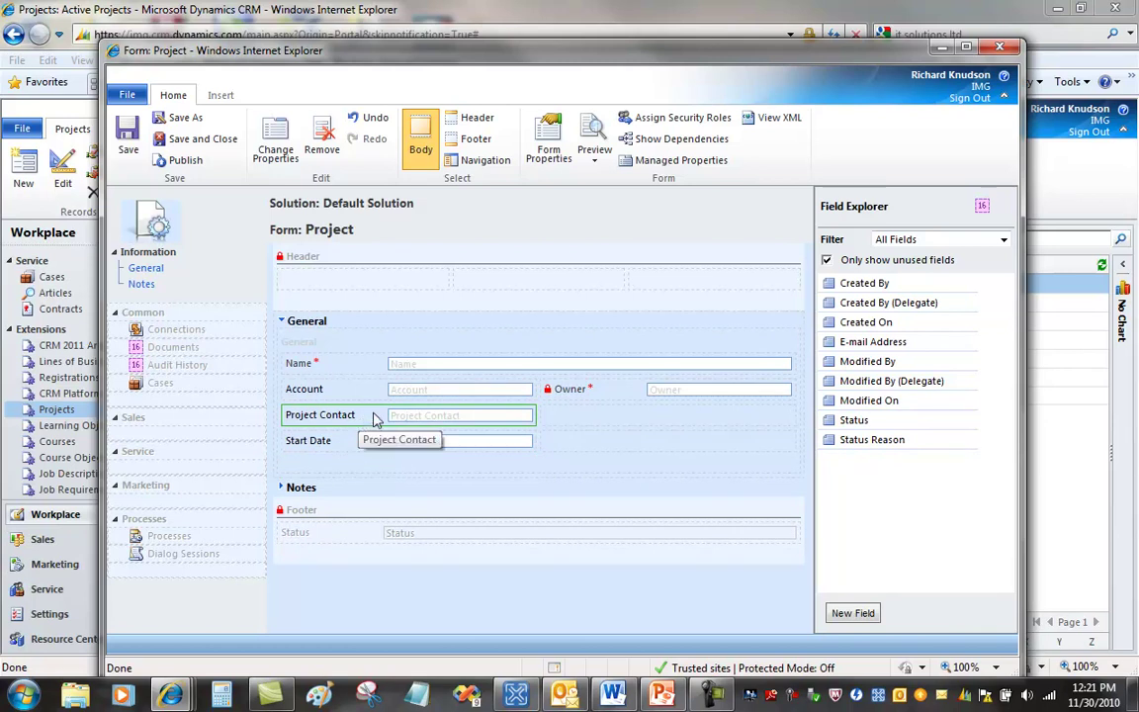
Step: Enable related records filtering for the Project Contact field, where Account (Projects) contains Parent Customer (Accounts) (Contacts)
double_click(373, 419)
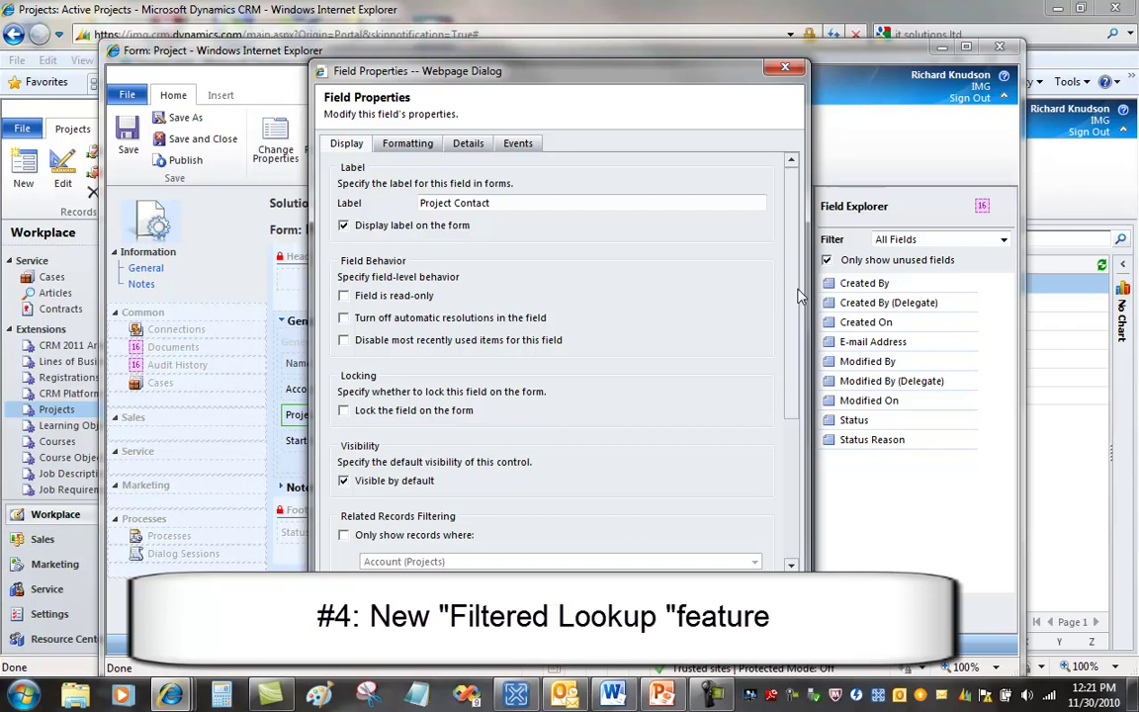
drag(799, 302, 797, 433)
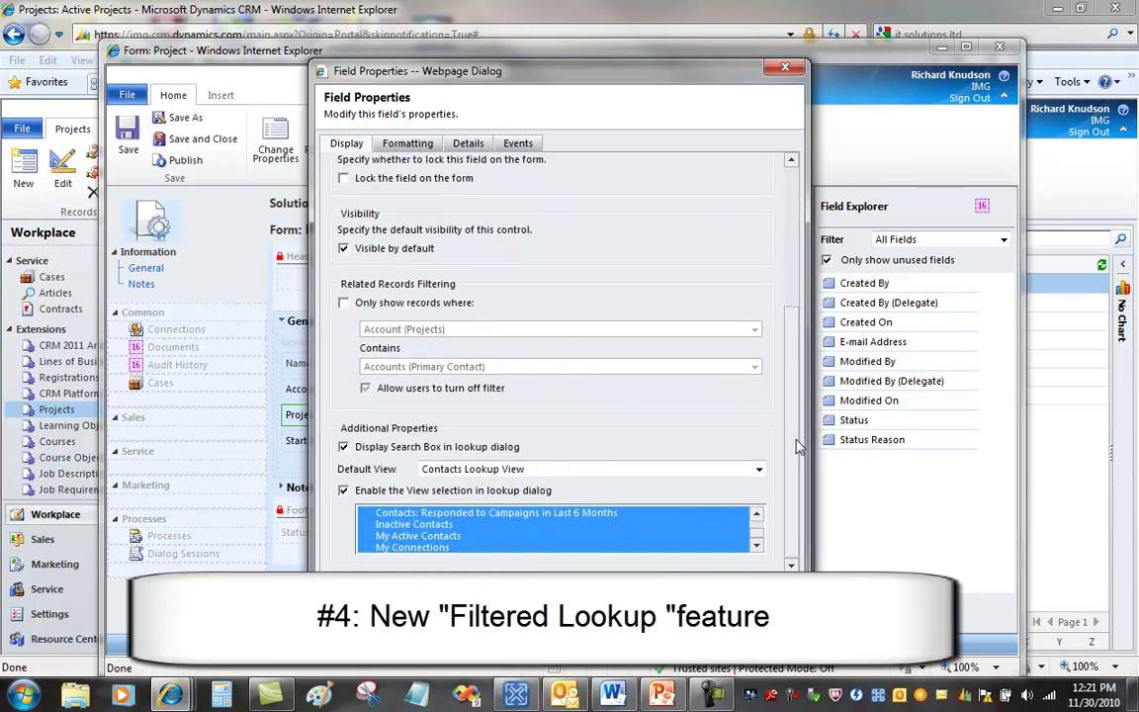
click(344, 305)
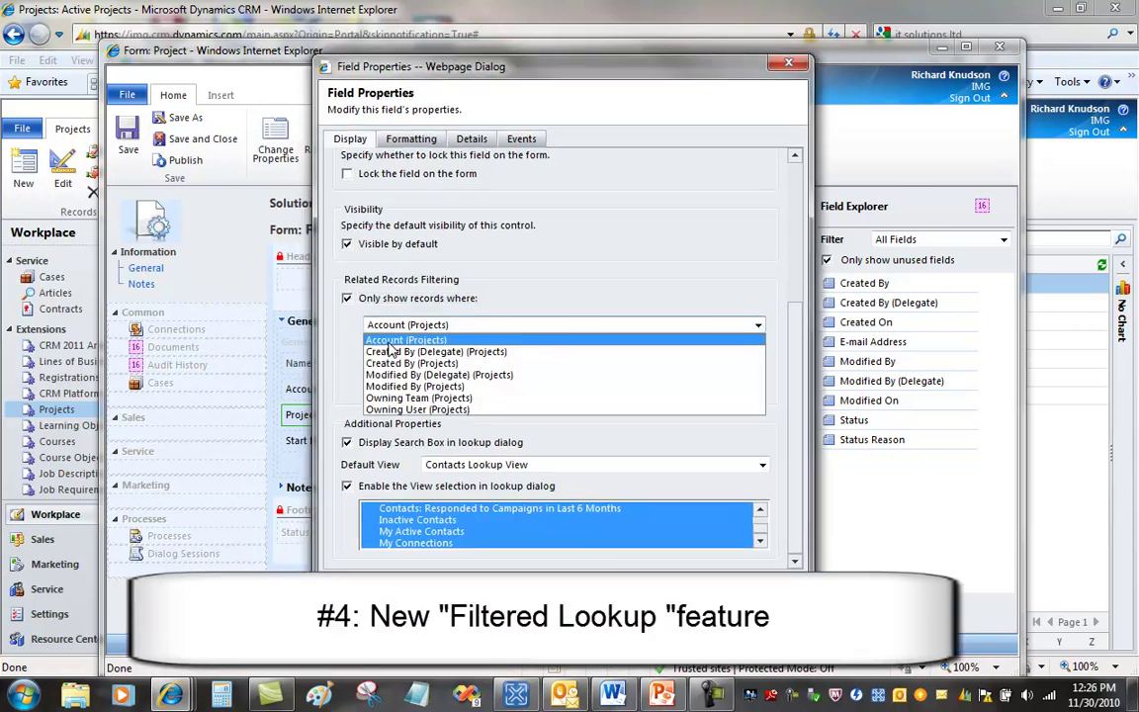
click(392, 342)
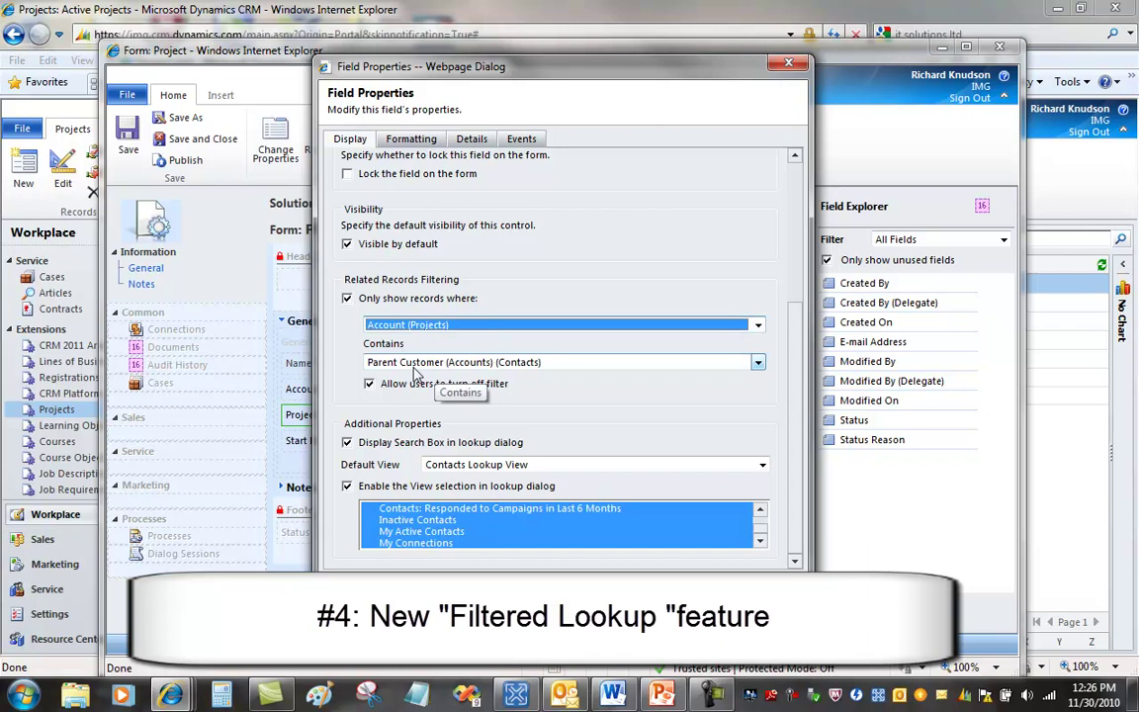
click(408, 366)
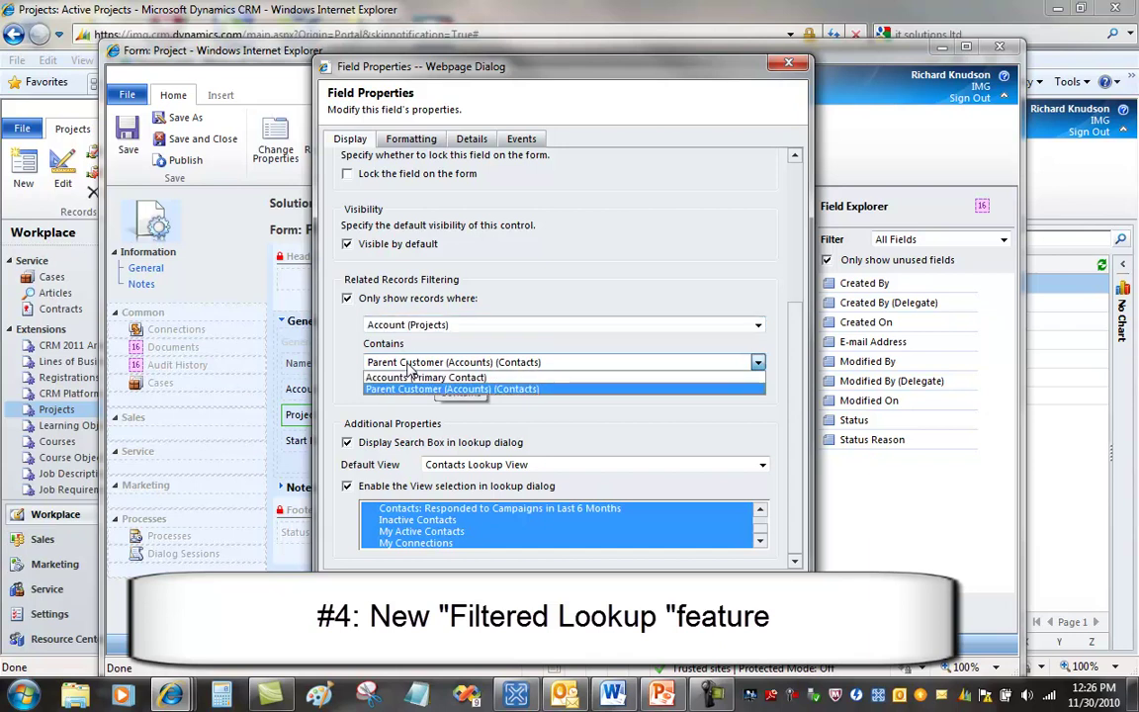
click(423, 391)
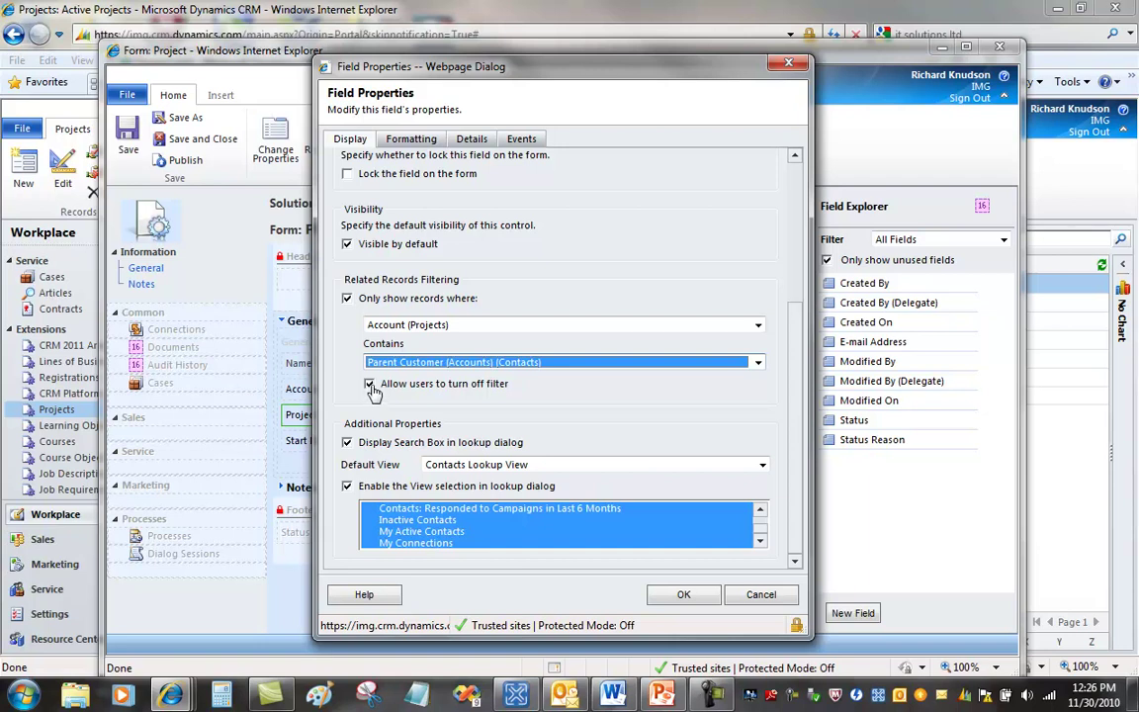
Step: Apply the Project Contact field properties and preview the update form with Magenium Solutions LLC as the Account
click(684, 599)
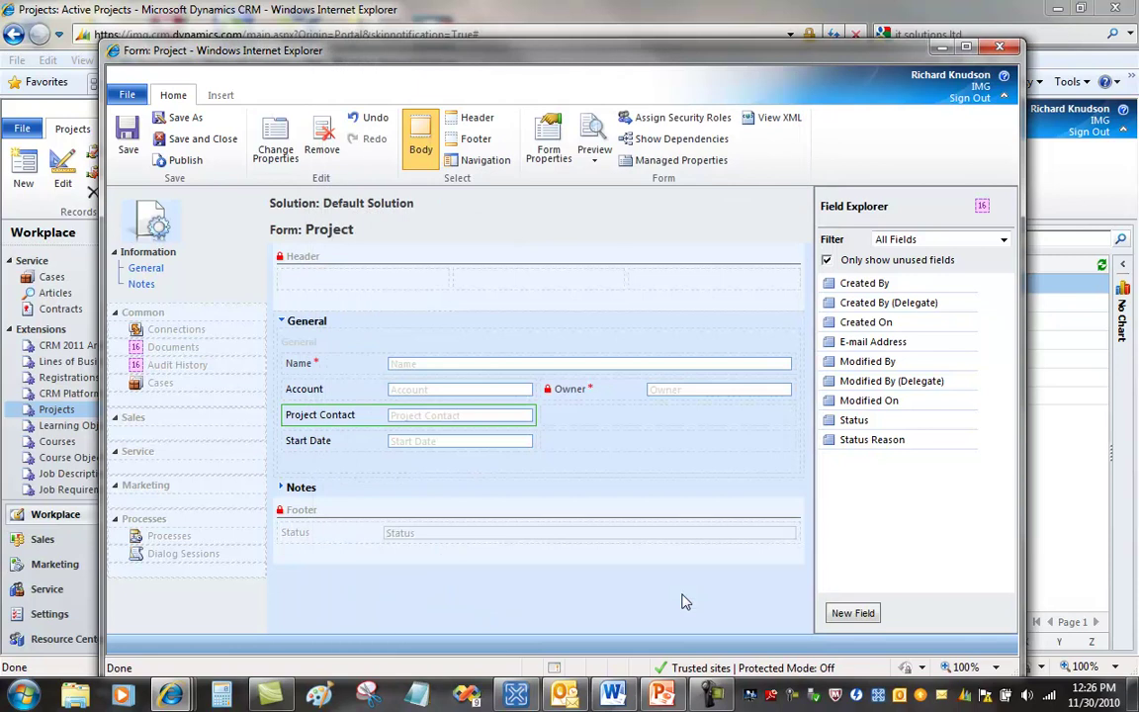
click(594, 160)
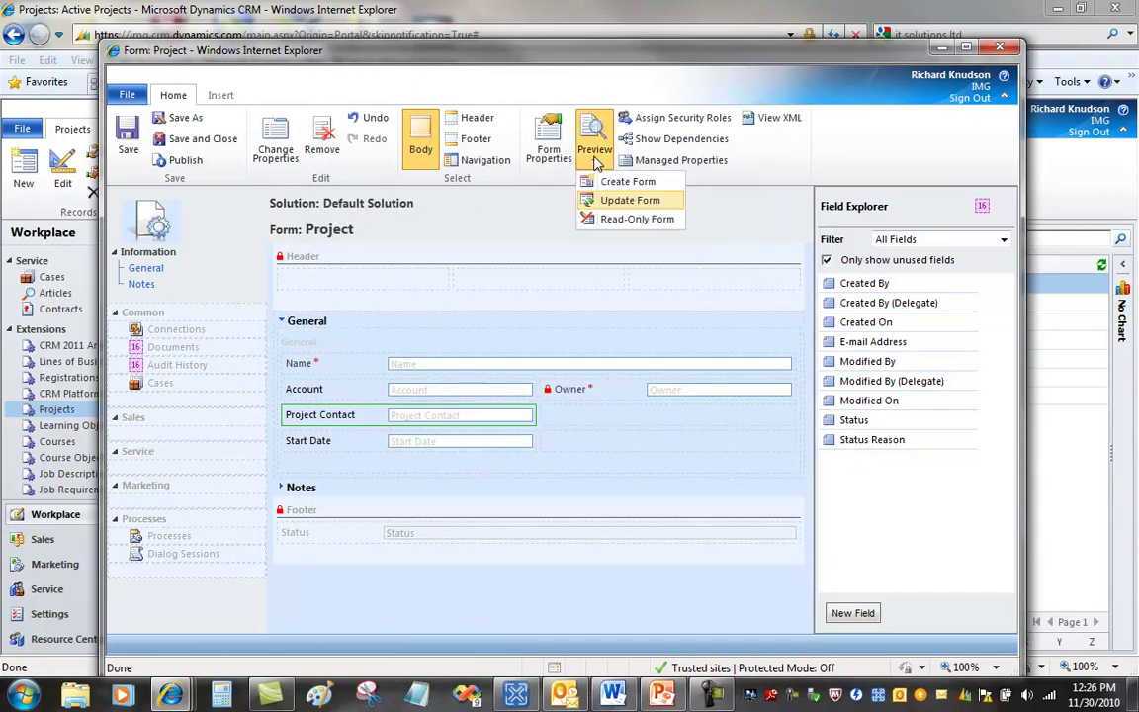
click(629, 201)
drag(610, 27, 615, 57)
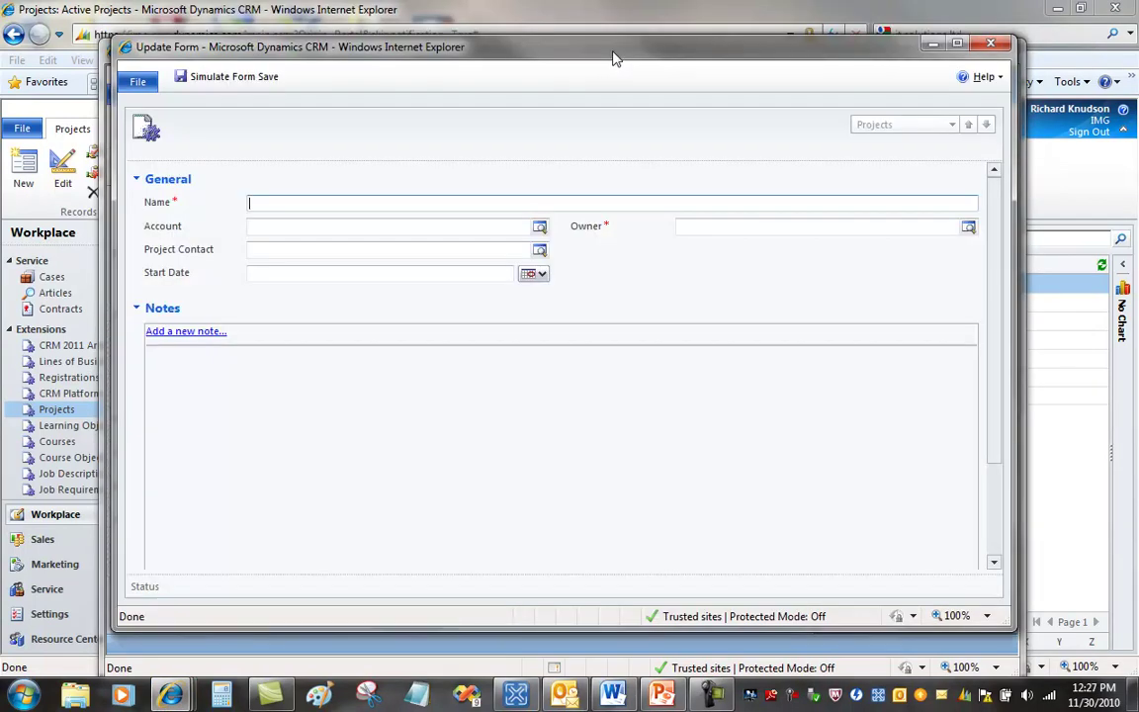
click(461, 230)
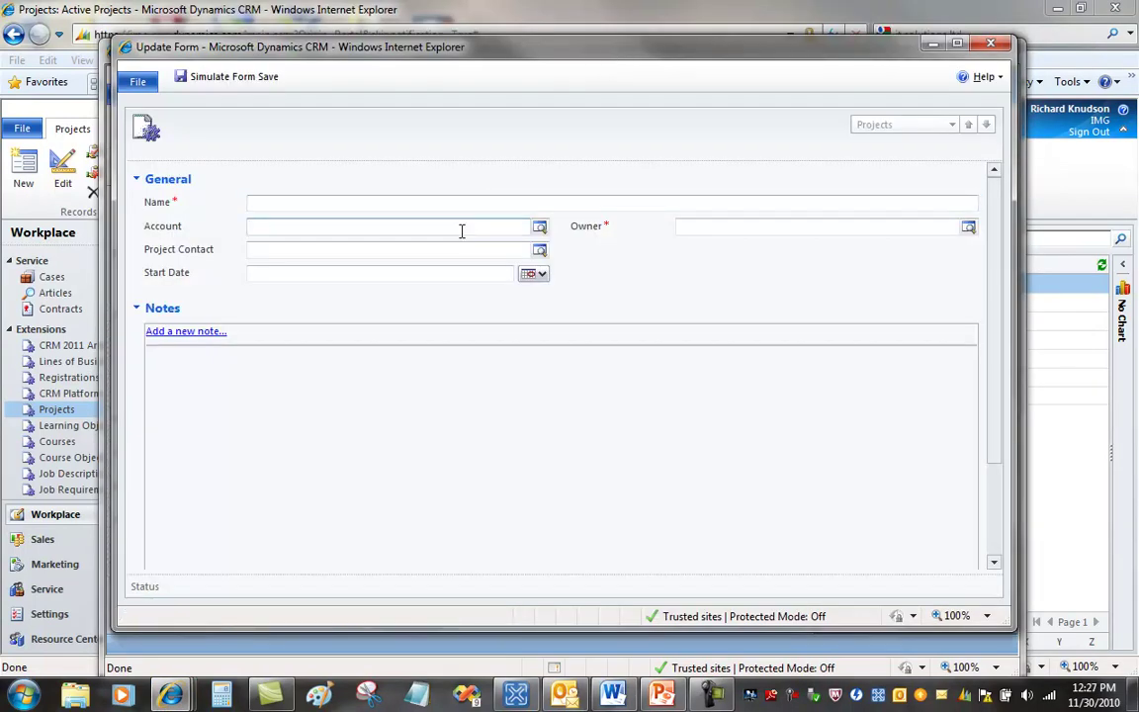
text(magenium)
key(Tab)
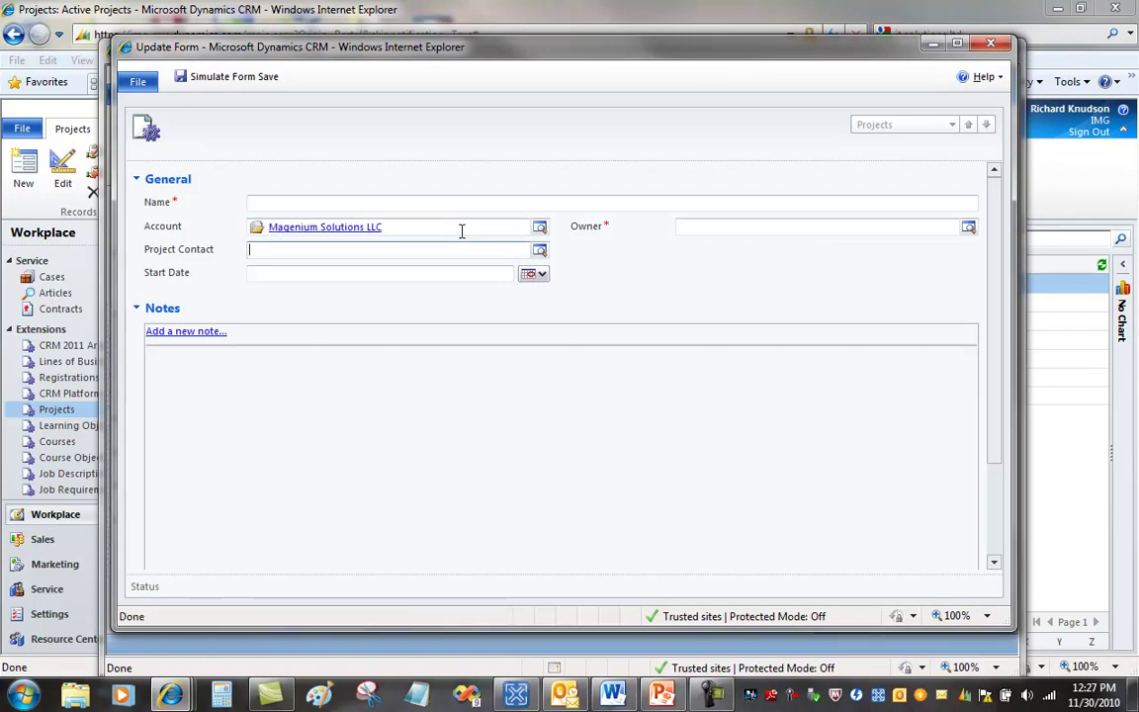
Step: Test the Project Contact lookup by switching the related Parent Customer filter off and on, choose a contact from Oak Brook, and close the preview
click(540, 252)
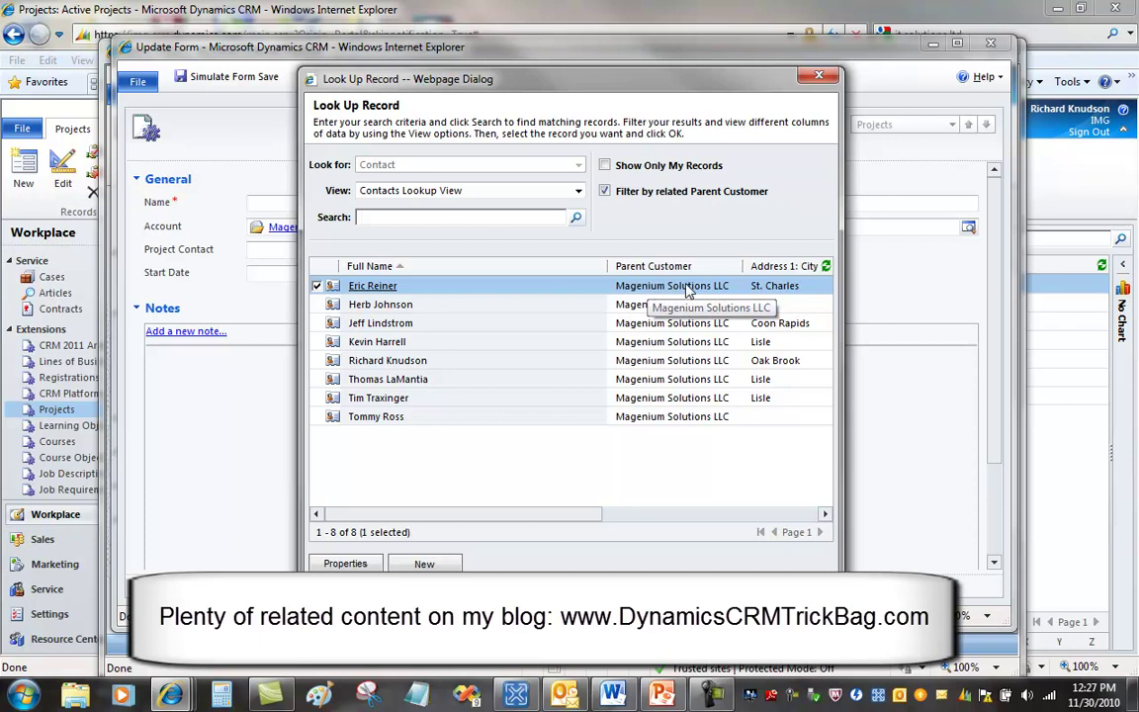
click(604, 192)
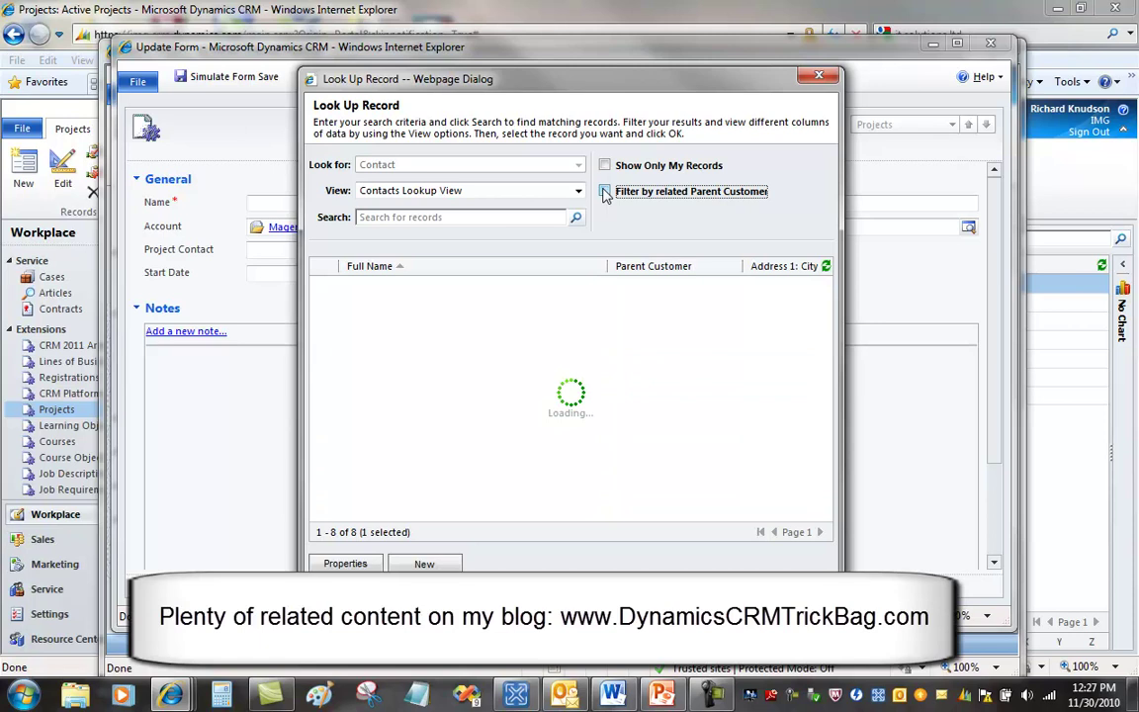
click(604, 192)
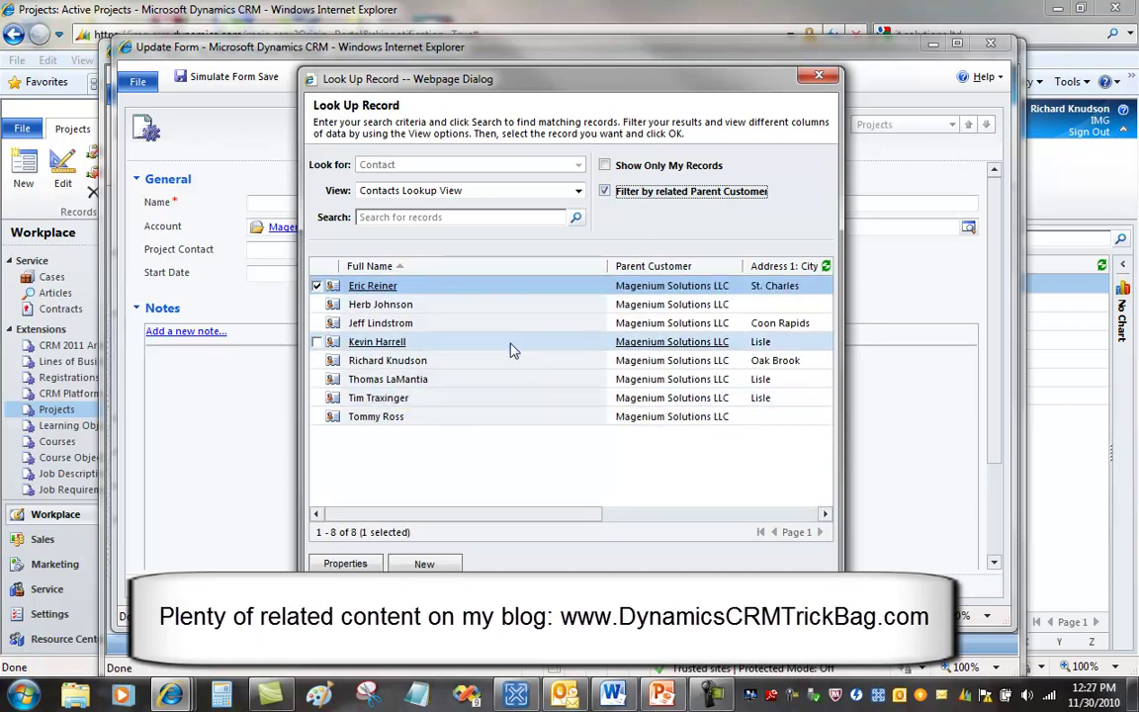
double_click(519, 364)
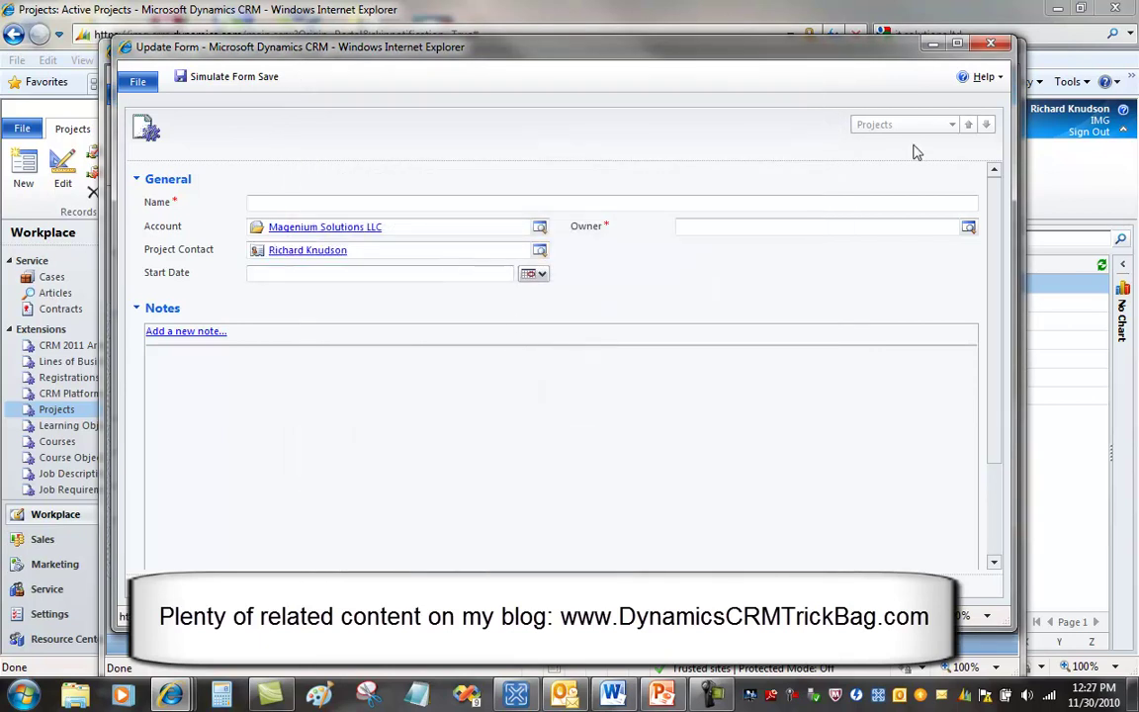
click(993, 46)
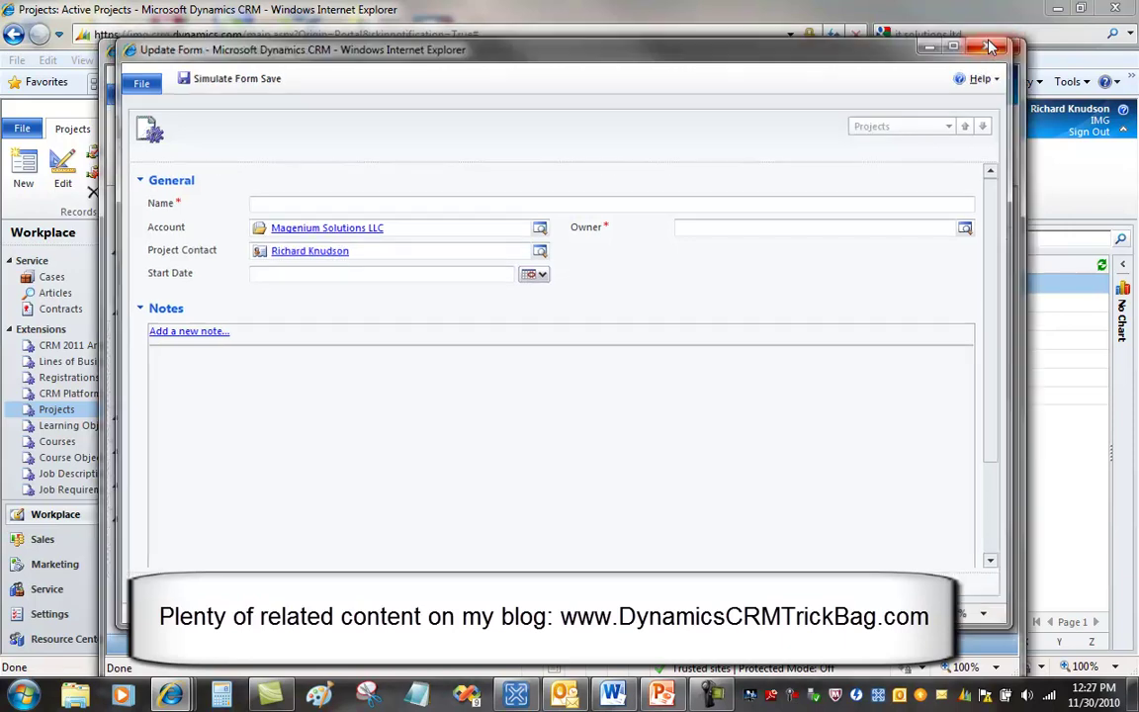